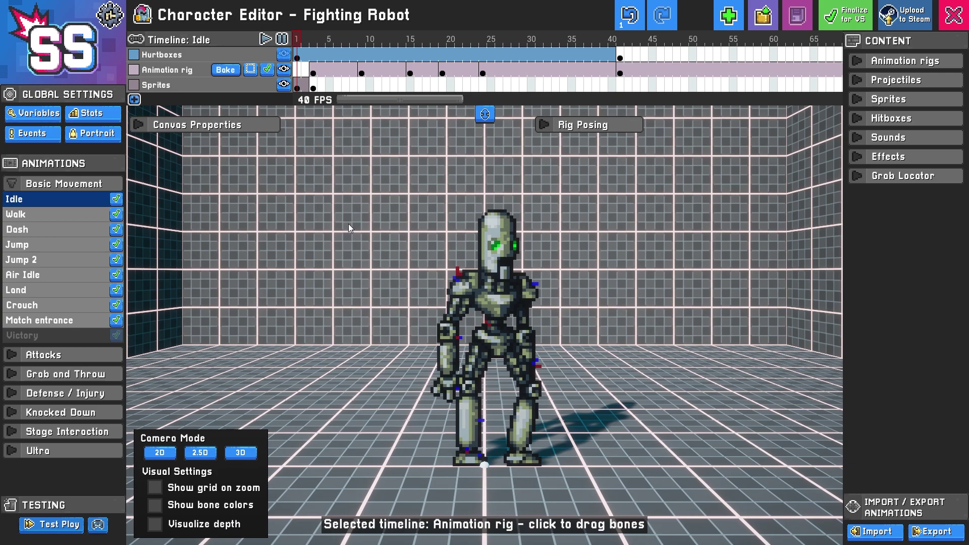
# - Set Fighting Robot's character portrait to the portrait.png image and accept it
pyautogui.click(93, 134)
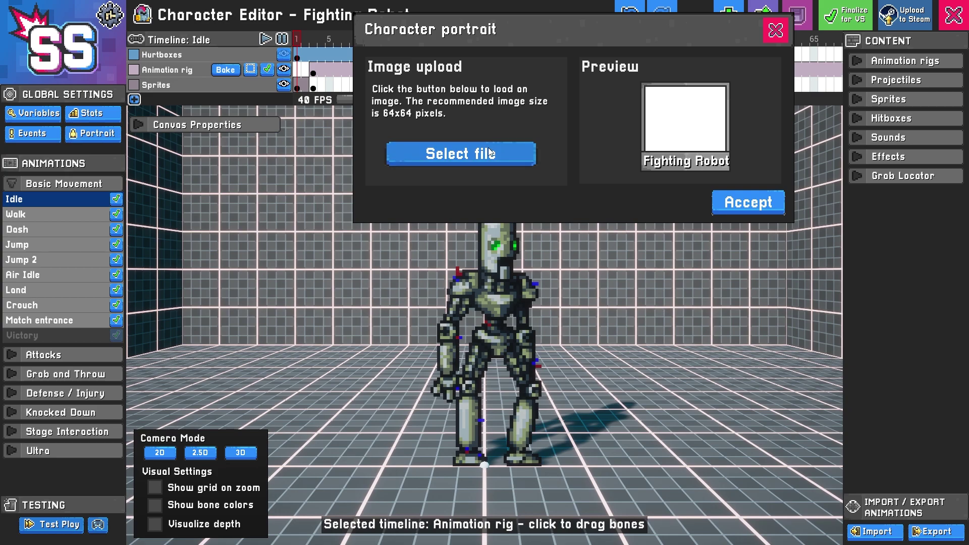
pyautogui.click(476, 157)
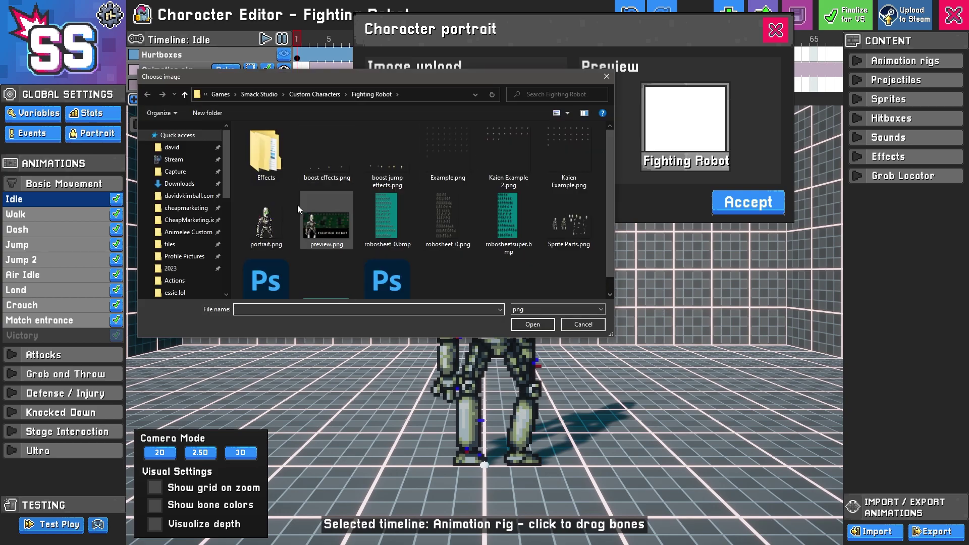
pyautogui.click(271, 225)
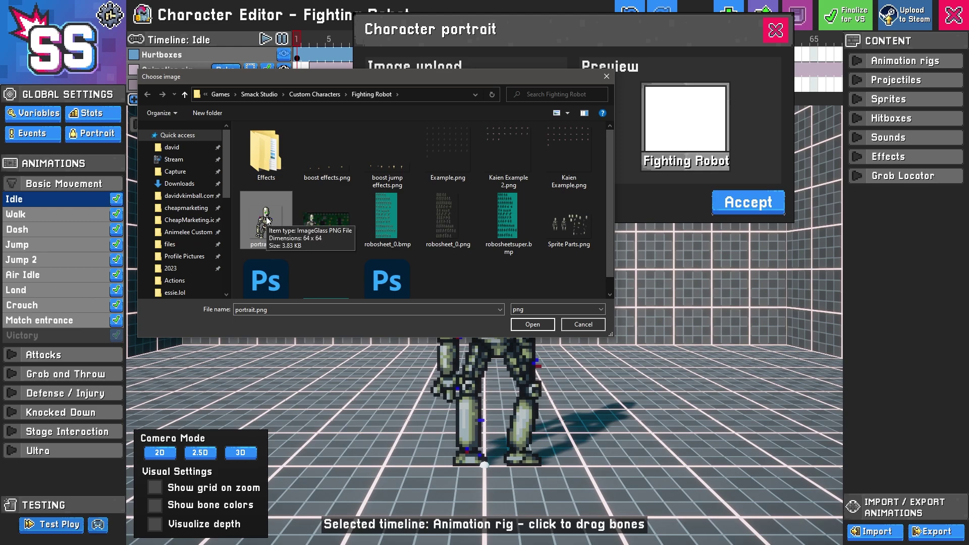
pyautogui.click(533, 324)
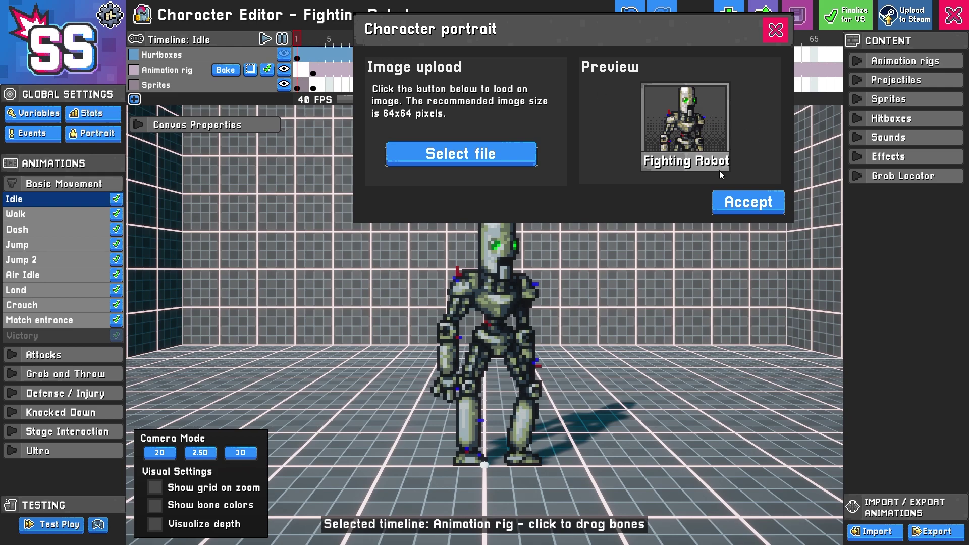
pyautogui.click(747, 207)
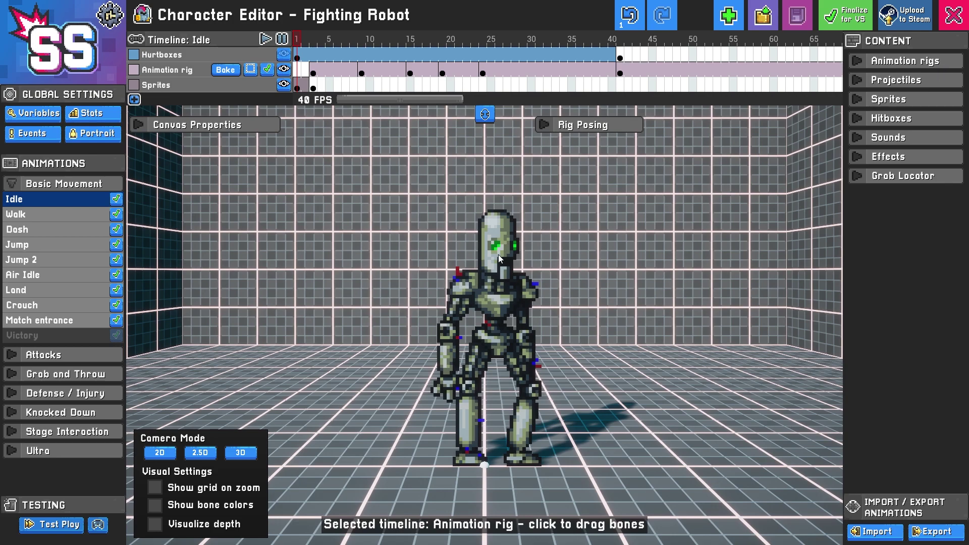
# - Check the CharacterRig's Head sprite, then finalize Fighting Robot for VS and save
pyautogui.click(956, 69)
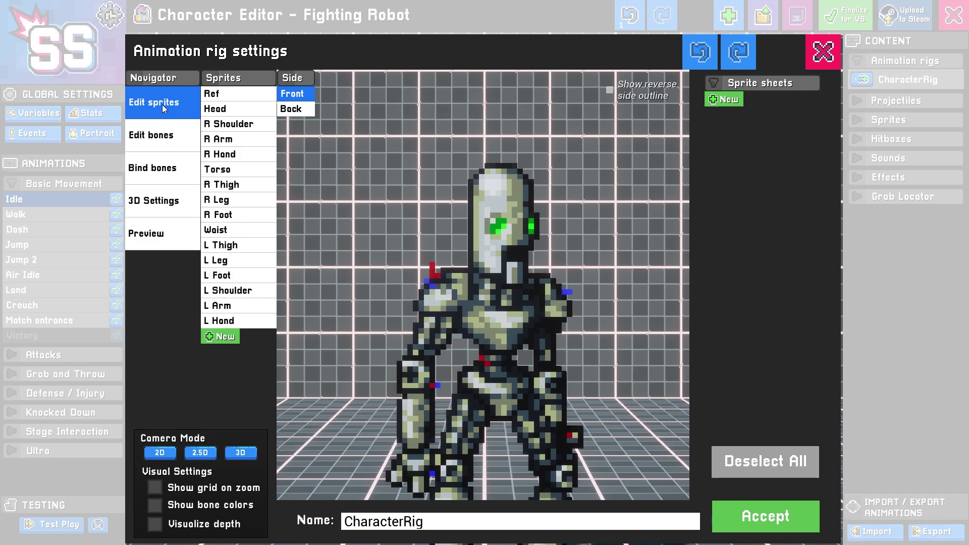
pyautogui.click(262, 108)
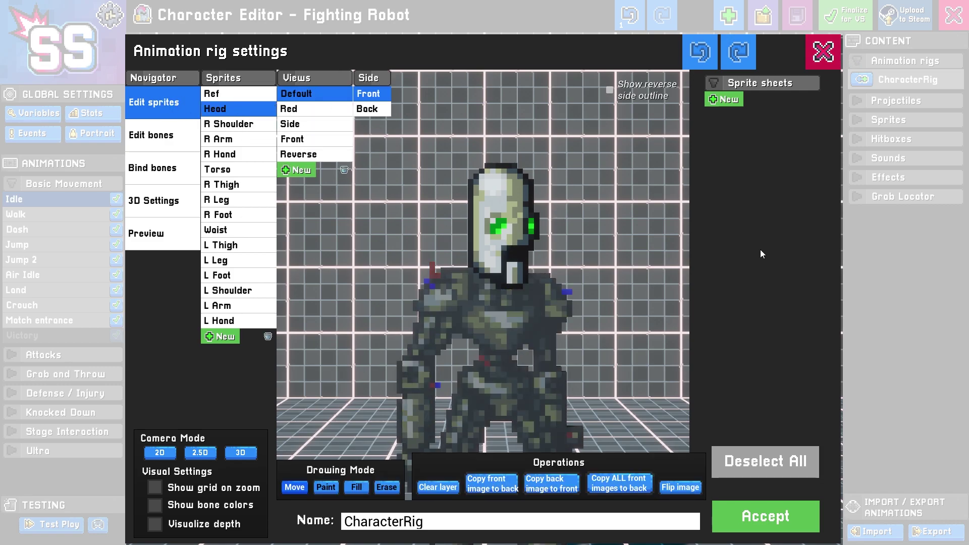
pyautogui.press('Escape')
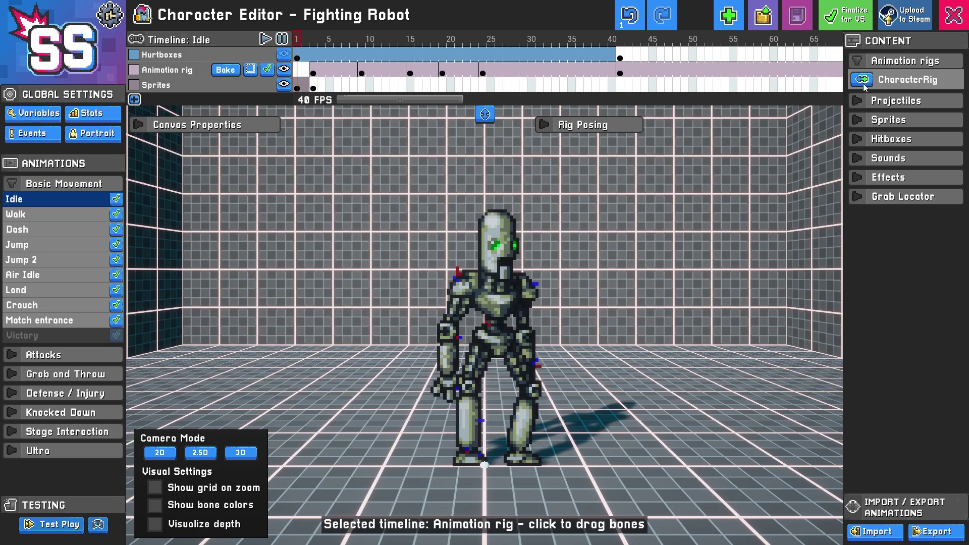
pyautogui.click(847, 20)
pyautogui.click(662, 312)
# - Quit the character editor and go to VS character select
pyautogui.click(947, 27)
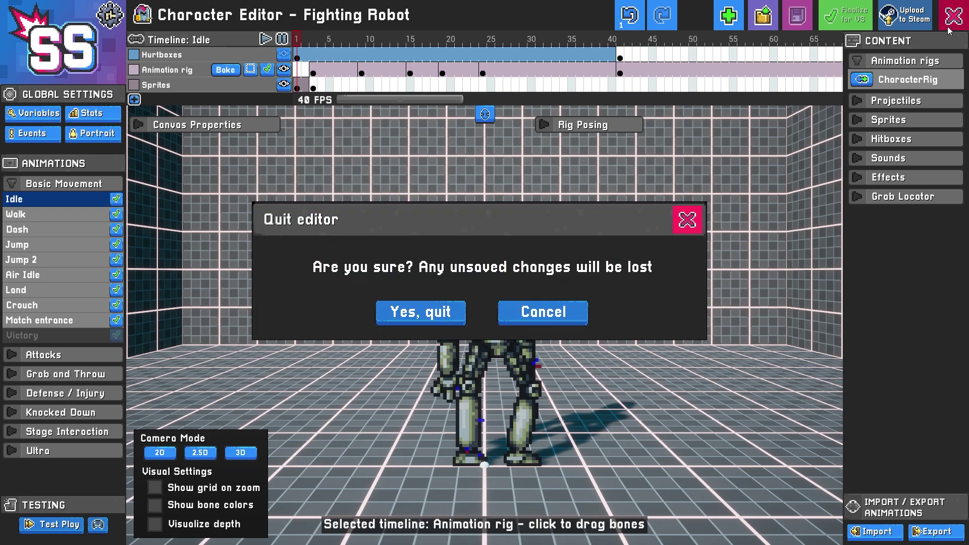
pyautogui.click(409, 317)
pyautogui.click(322, 304)
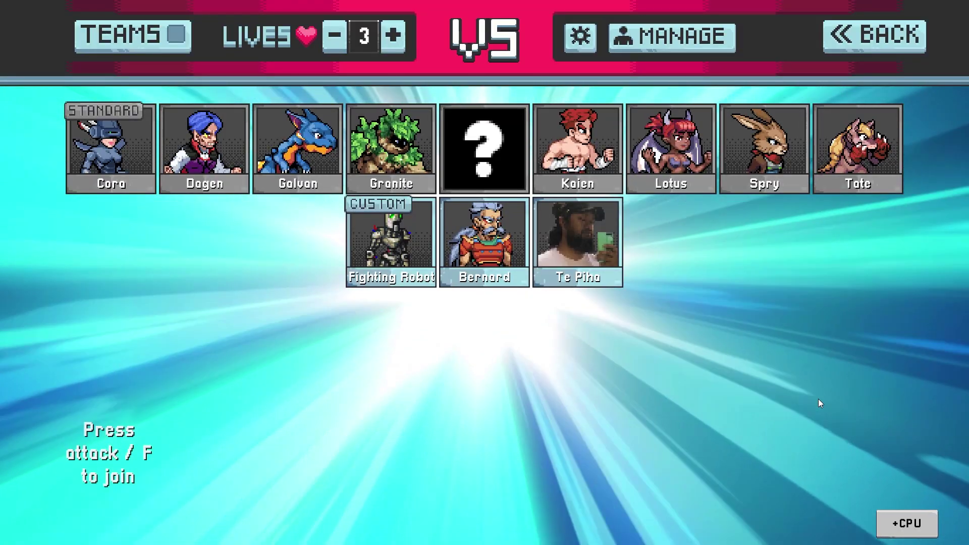
# - Join as P1 with Fighting Robot and add a CPU opponent playing Granite
pyautogui.press('f')
pyautogui.press('w')
pyautogui.press('d')
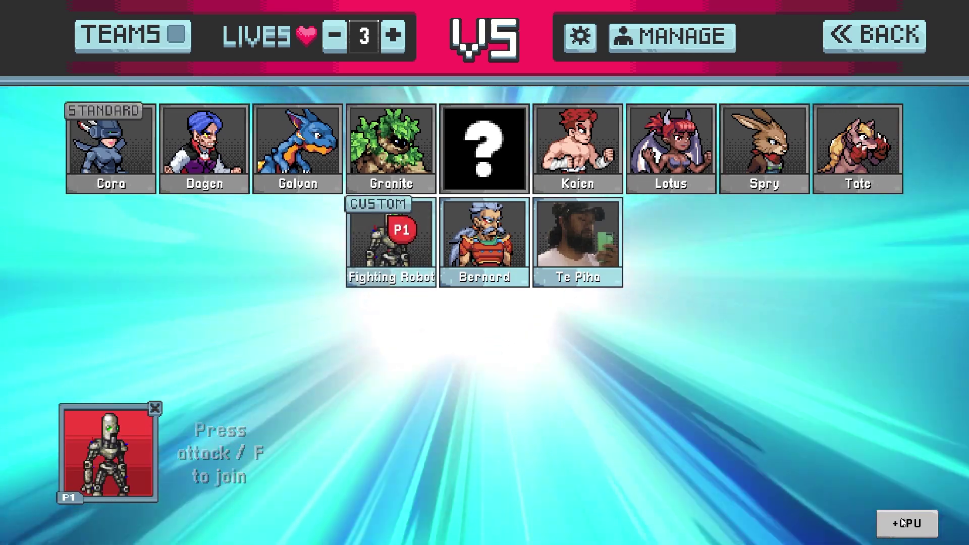
pyautogui.click(903, 523)
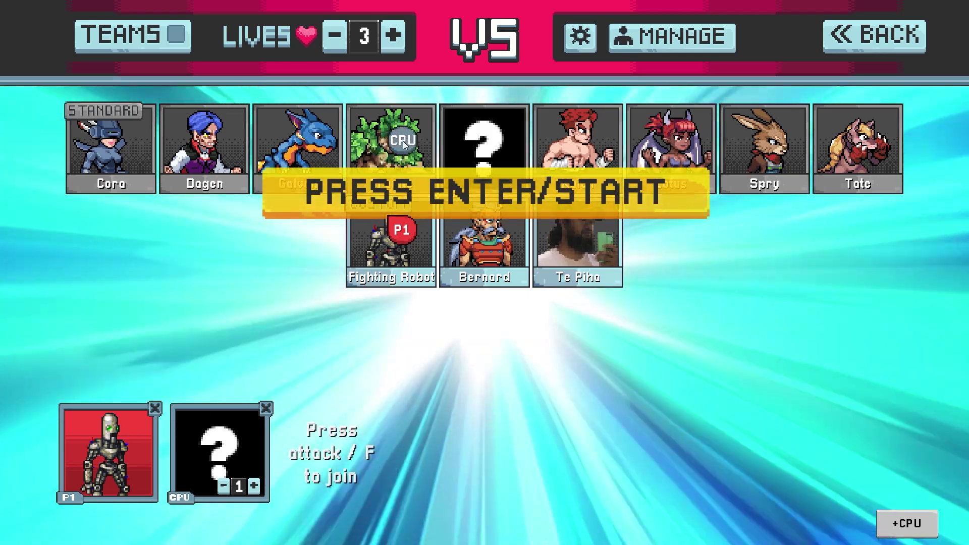
pyautogui.click(403, 137)
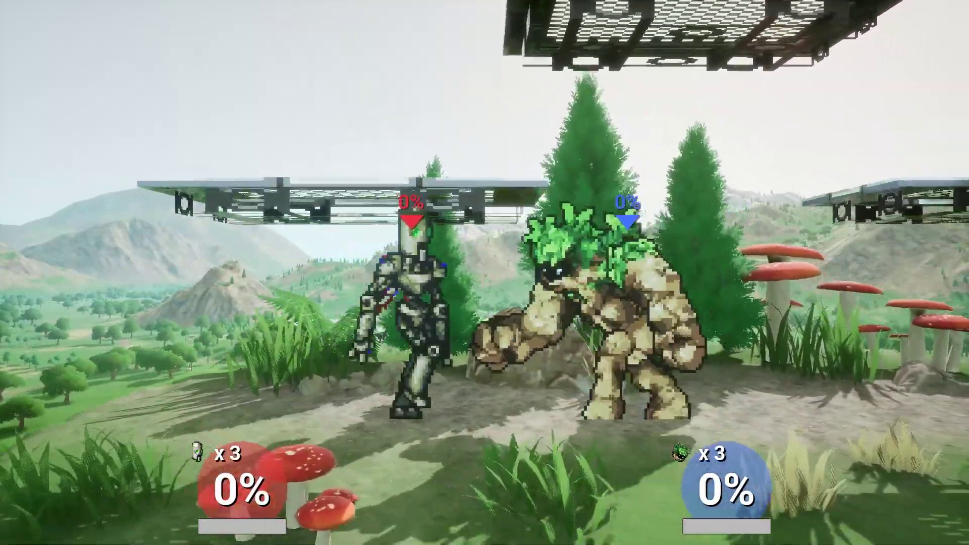
# - Move the robot across the platforms and jump-attack the CPU Granite
pyautogui.press('Up')
pyautogui.press('Right')
pyautogui.press('Down')
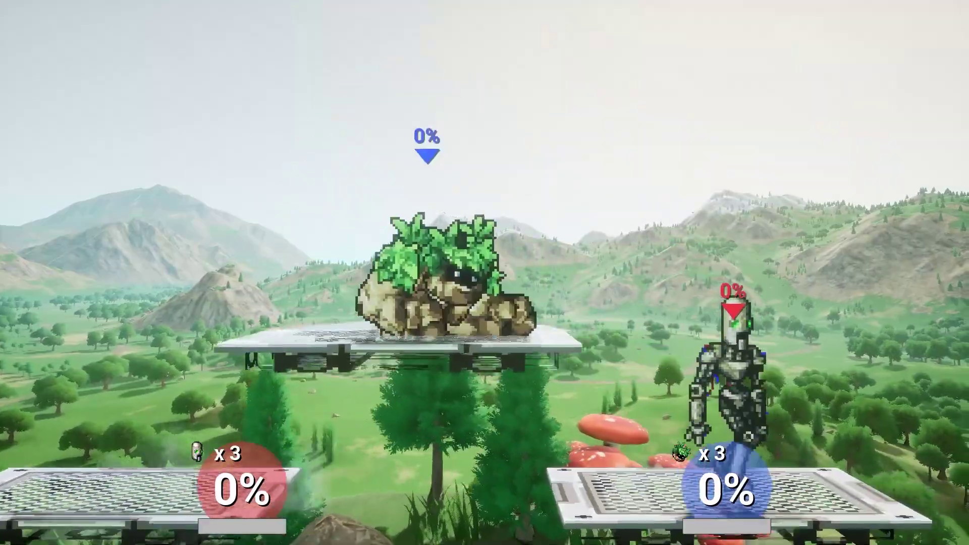
pyautogui.press('Left')
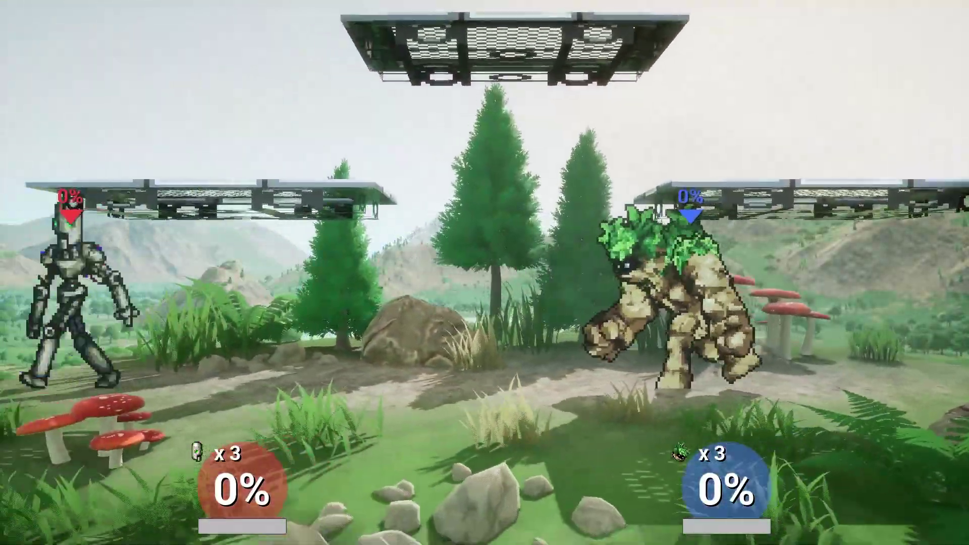
pyautogui.press('Right')
pyautogui.press('Up')
pyautogui.press('Up')
pyautogui.press('Right')
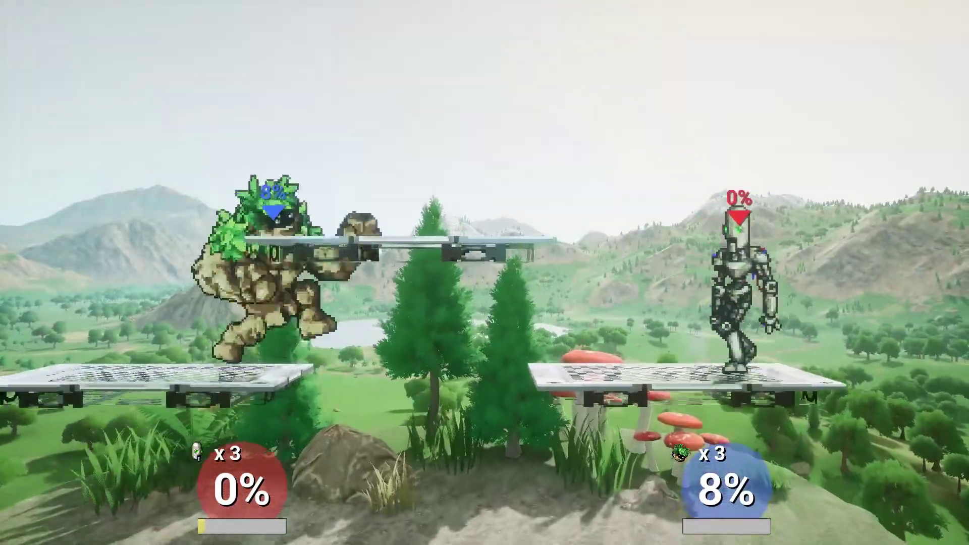
pyautogui.press('Left')
pyautogui.press('Right')
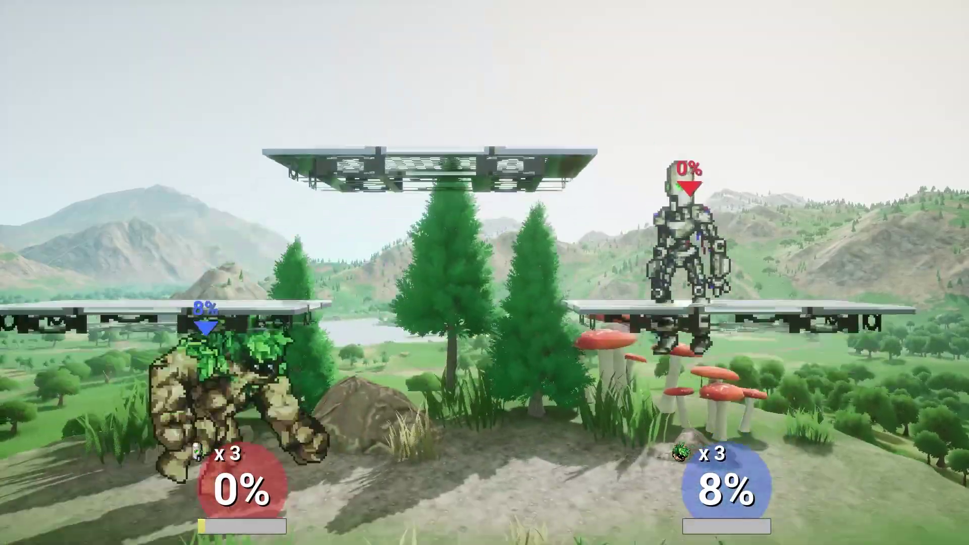
pyautogui.press('Down')
pyautogui.press('Left')
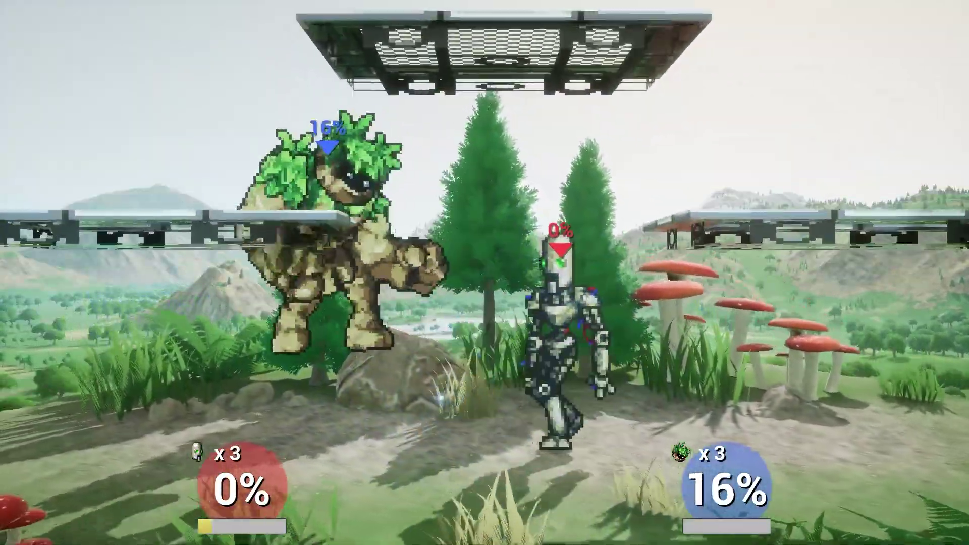
pyautogui.press('Left')
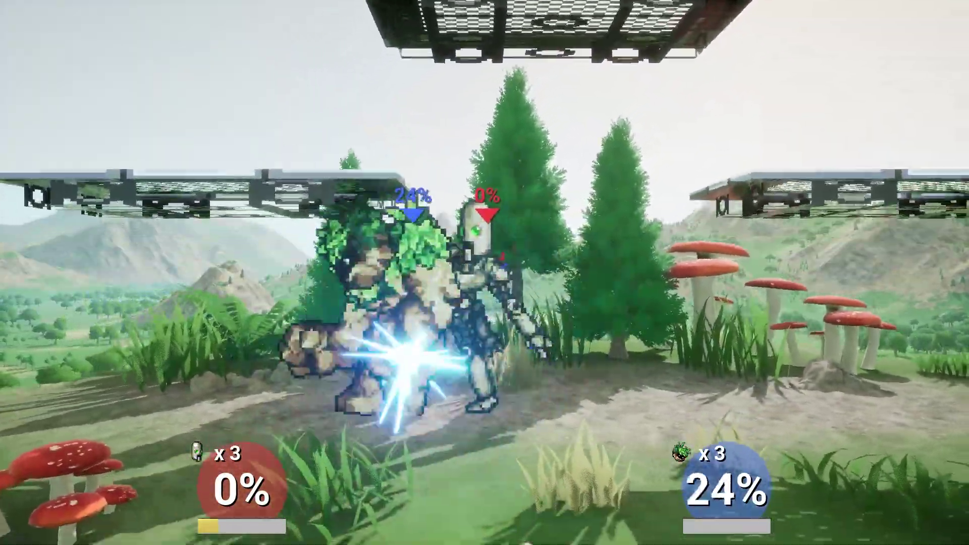
# - Keep attacking Granite, finishing with electric attacks to reach 48% damage
pyautogui.press('Right')
pyautogui.press('Up')
pyautogui.press('Up')
pyautogui.press('Right')
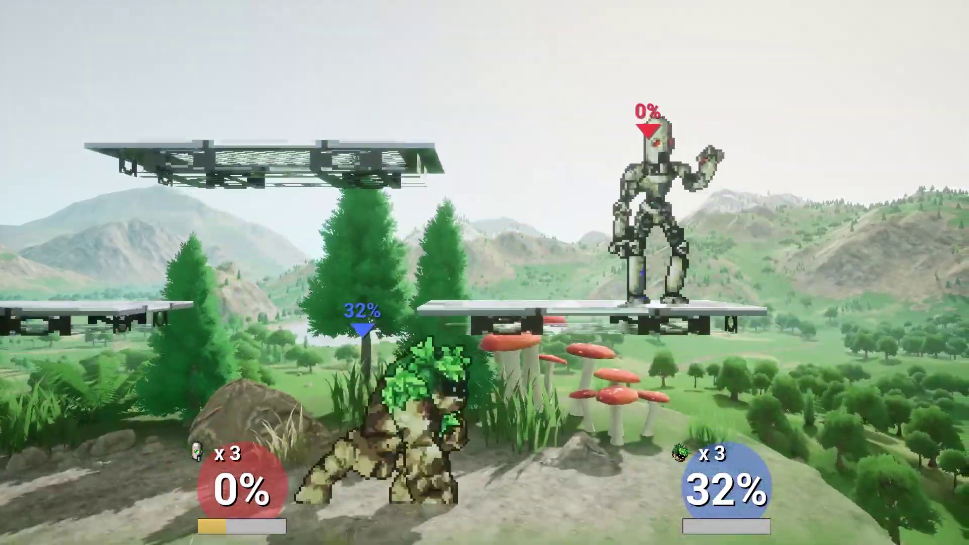
pyautogui.press('Left')
pyautogui.press('Down')
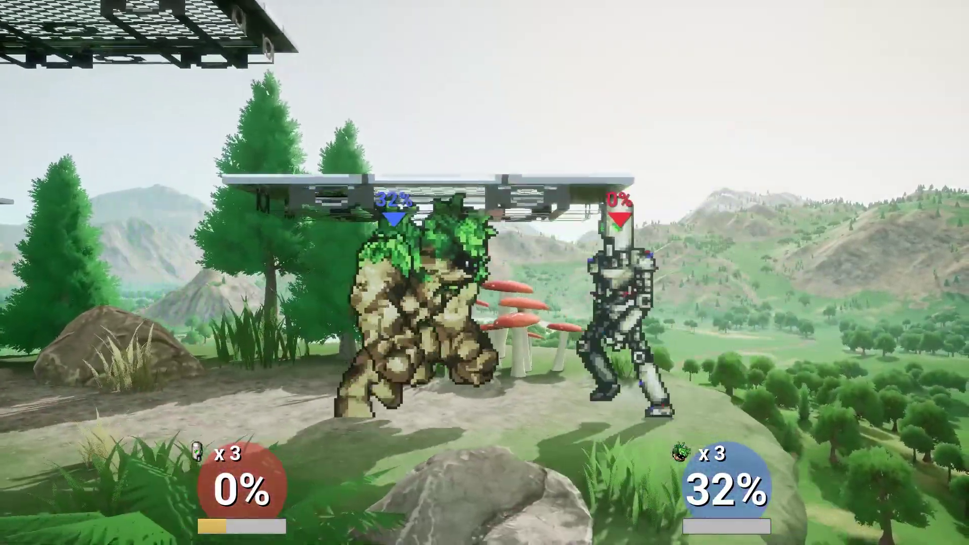
pyautogui.press('Left')
pyautogui.press('z')
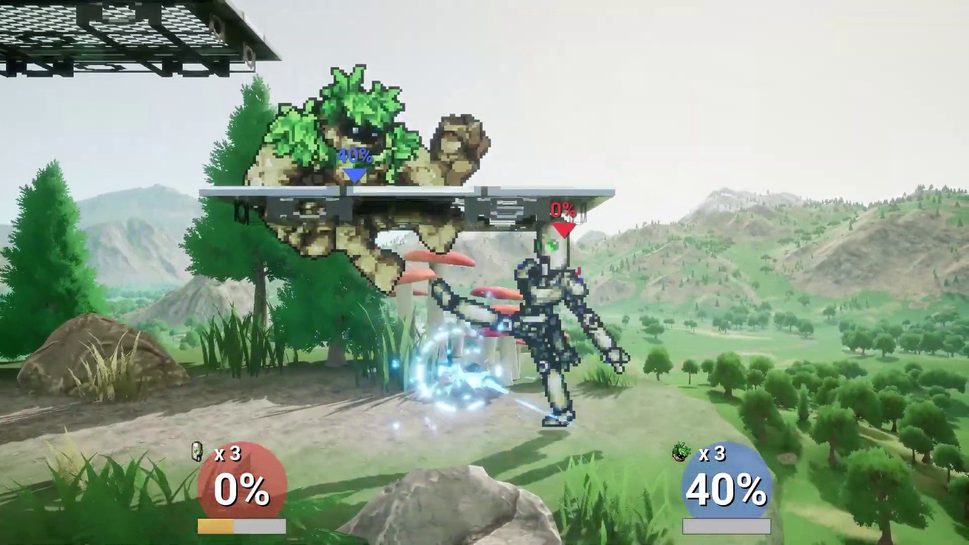
pyautogui.press('z')
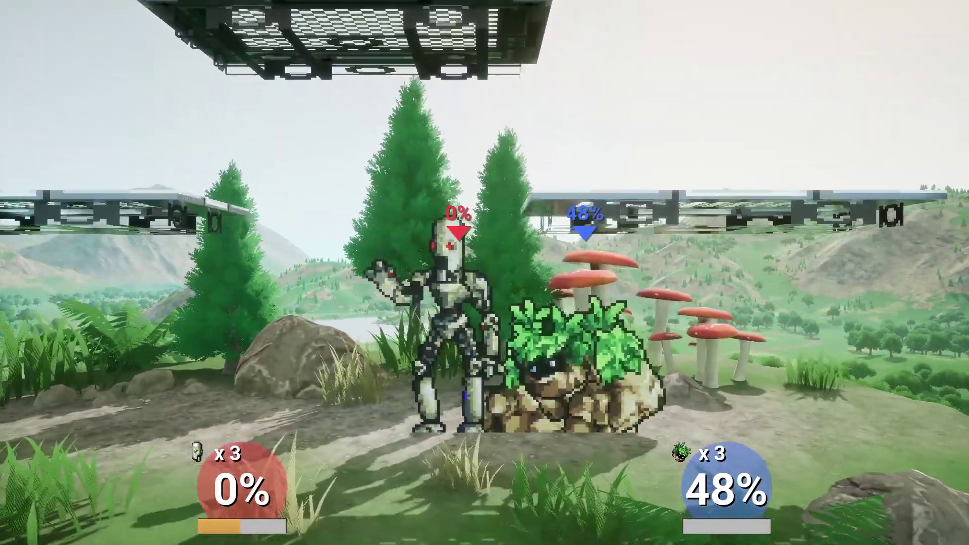
# - Pause and end the match to return to character select
pyautogui.press('Escape')
pyautogui.press('Down')
pyautogui.press('Return')
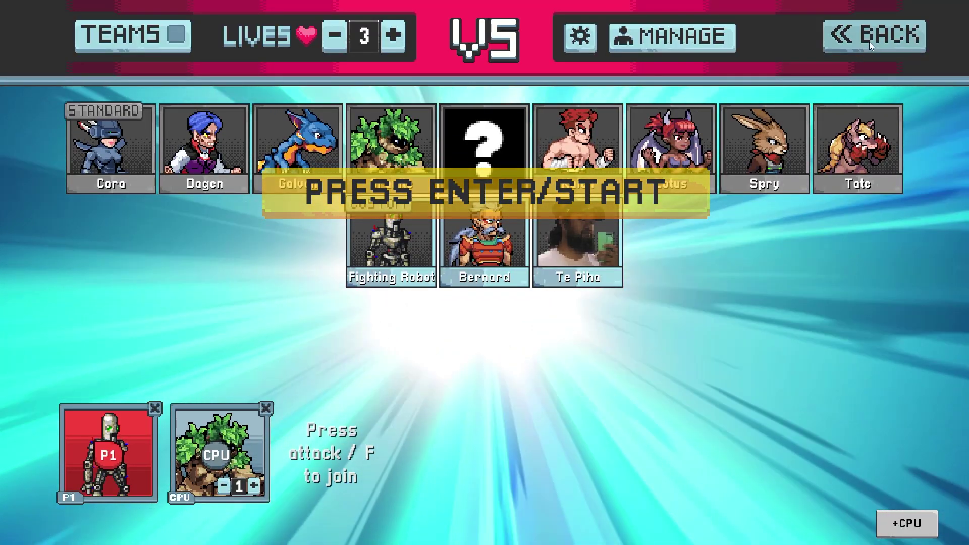
# - Reopen VS character select and disable the Te Piha and Bernard characters
pyautogui.press('Escape')
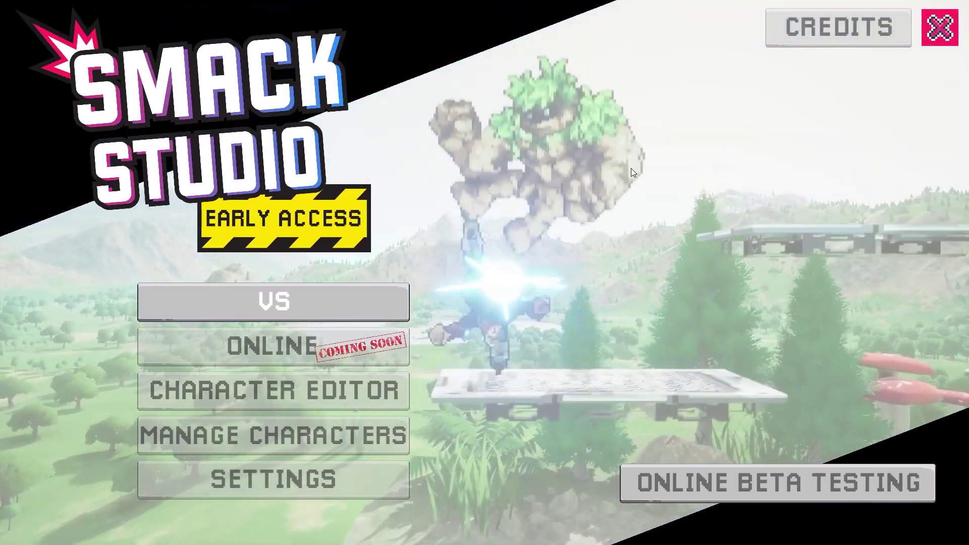
pyautogui.click(345, 288)
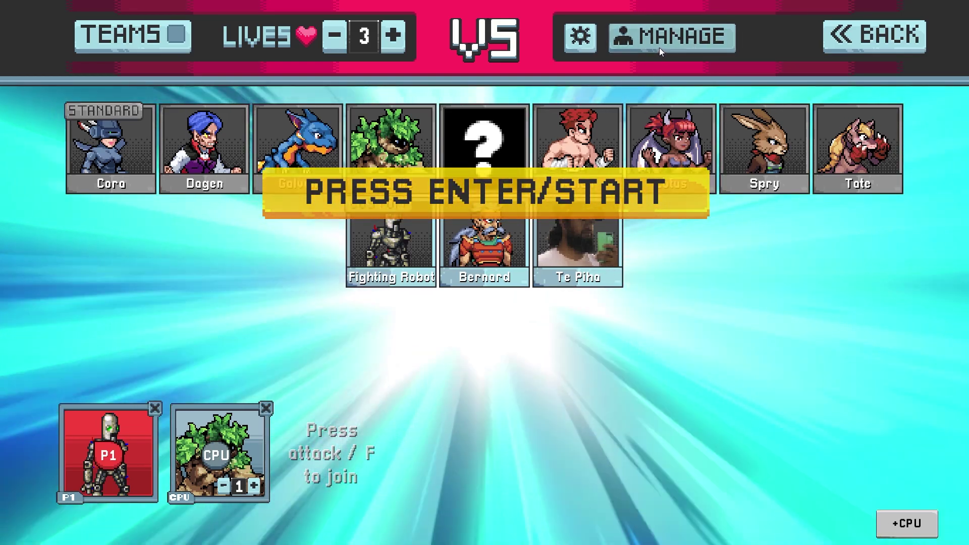
pyautogui.click(659, 47)
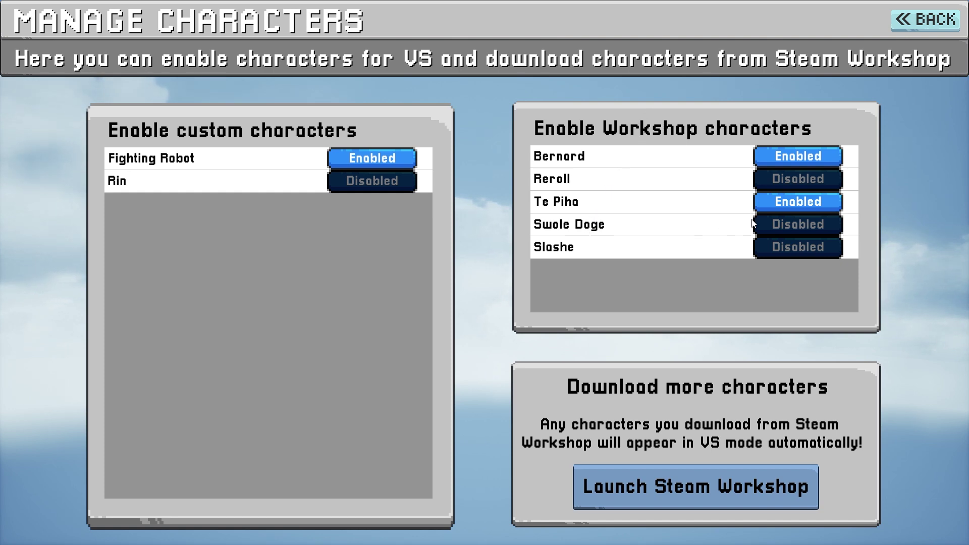
pyautogui.click(781, 211)
pyautogui.click(790, 157)
pyautogui.click(915, 20)
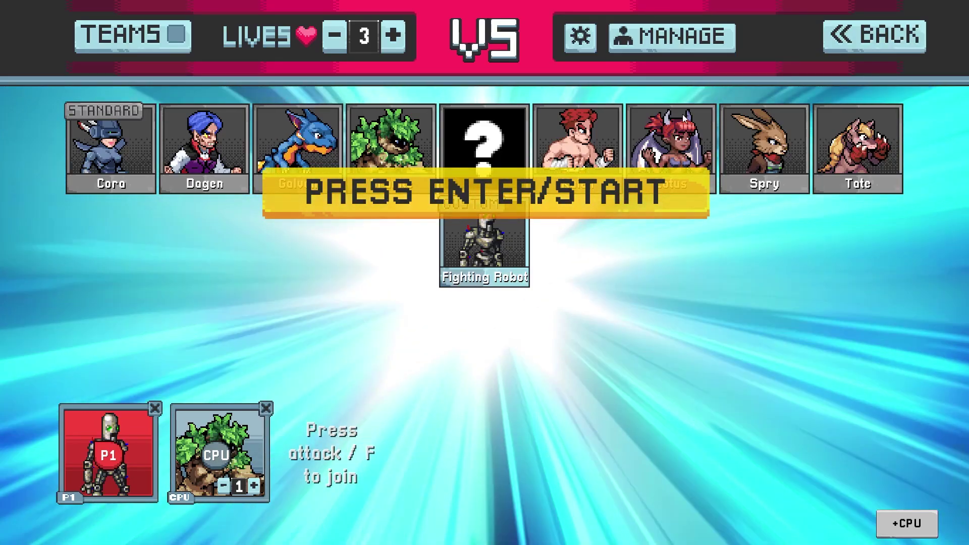
# - Re-enable Bernard and Te Piha and return to character select
pyautogui.click(658, 44)
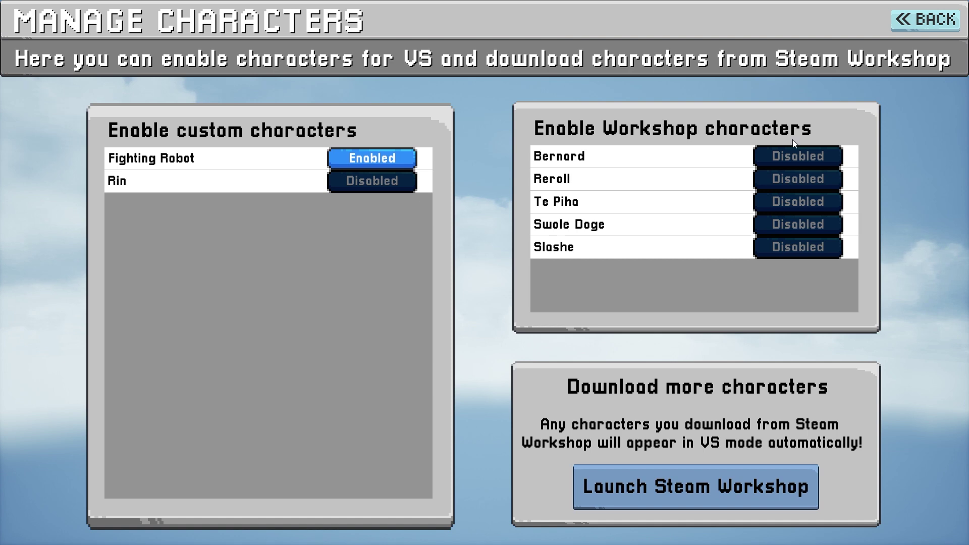
pyautogui.click(796, 155)
pyautogui.click(797, 203)
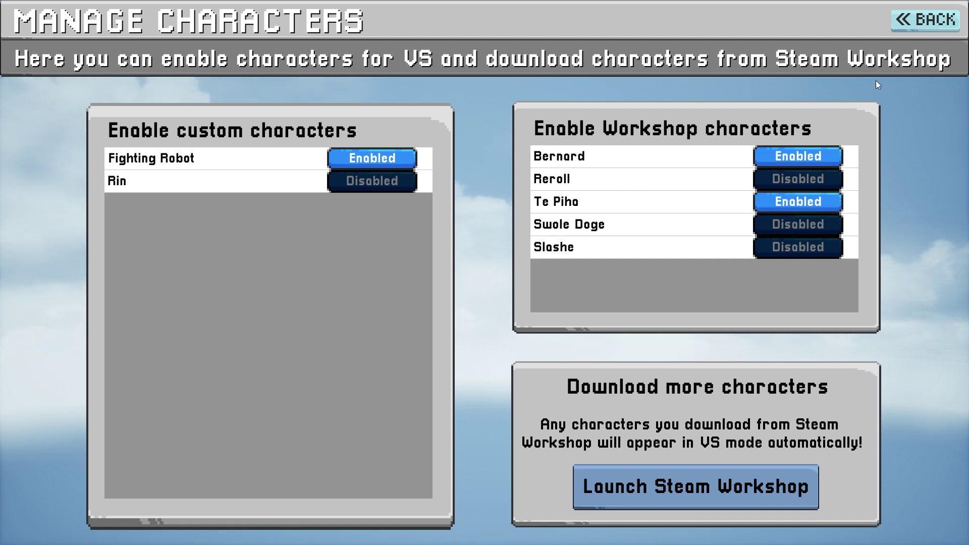
pyautogui.click(914, 29)
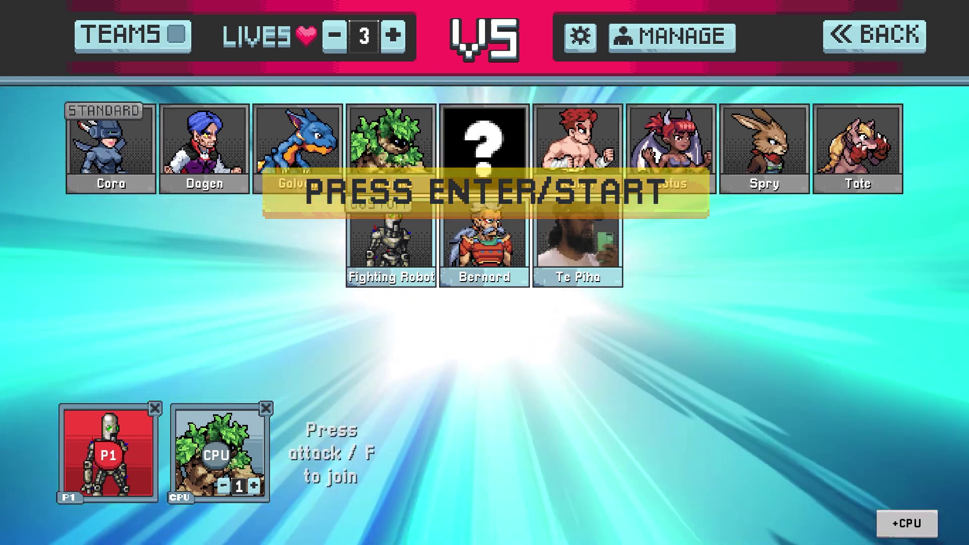
# - Switch to Steam's Workshop page for Rin and subscribe to it
pyautogui.hotkey('alt', 'Tab')
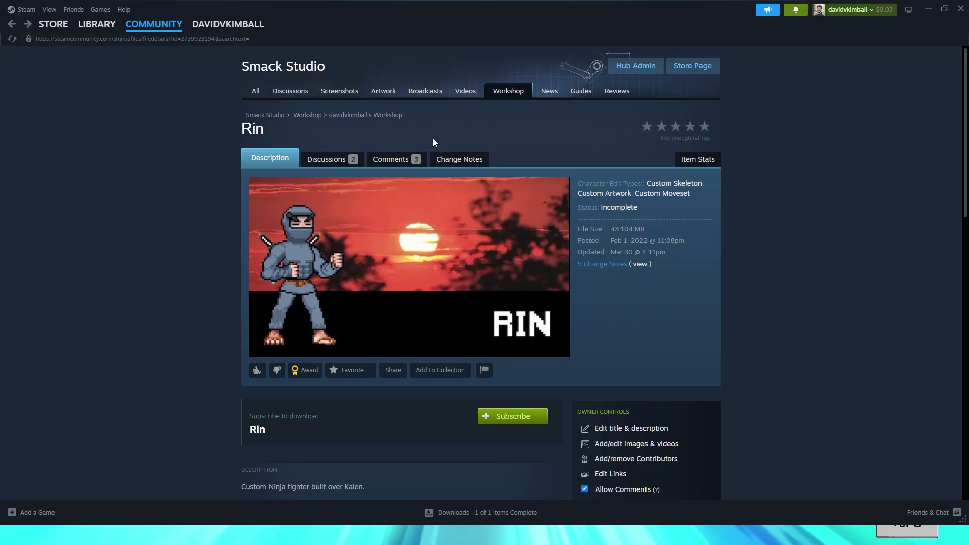
pyautogui.scroll(-1, 132, 203)
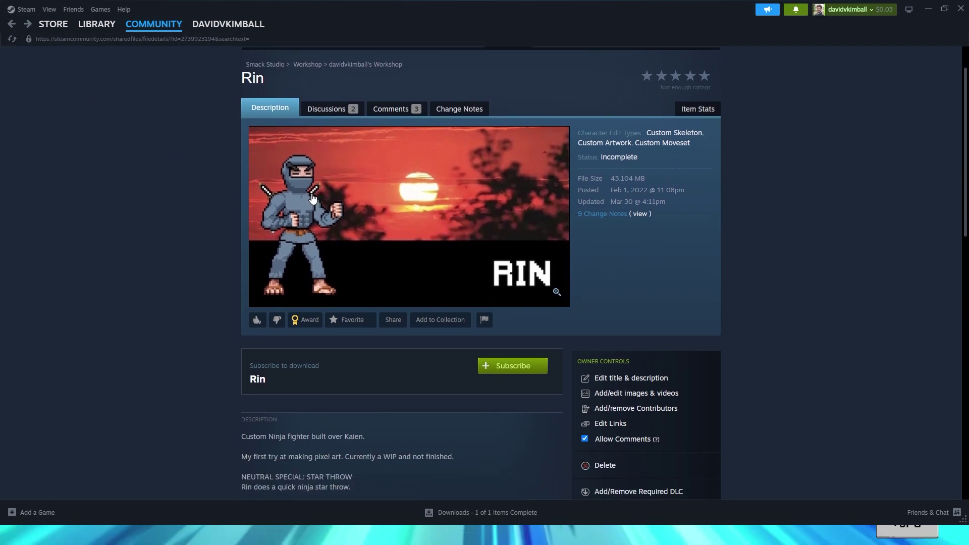
pyautogui.click(514, 370)
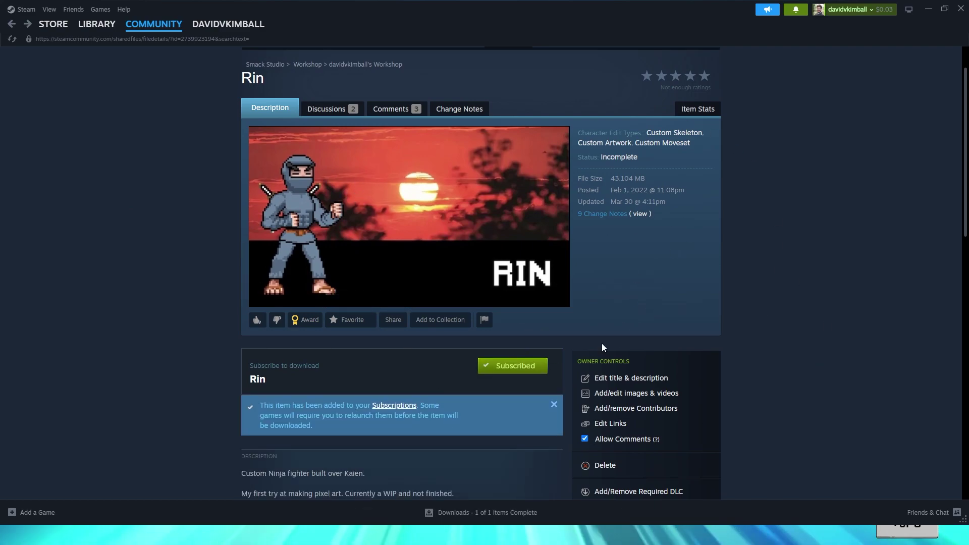
# - Return to Smack Studio's main menu and load Fighting Robot in the Character Editor
pyautogui.click(927, 10)
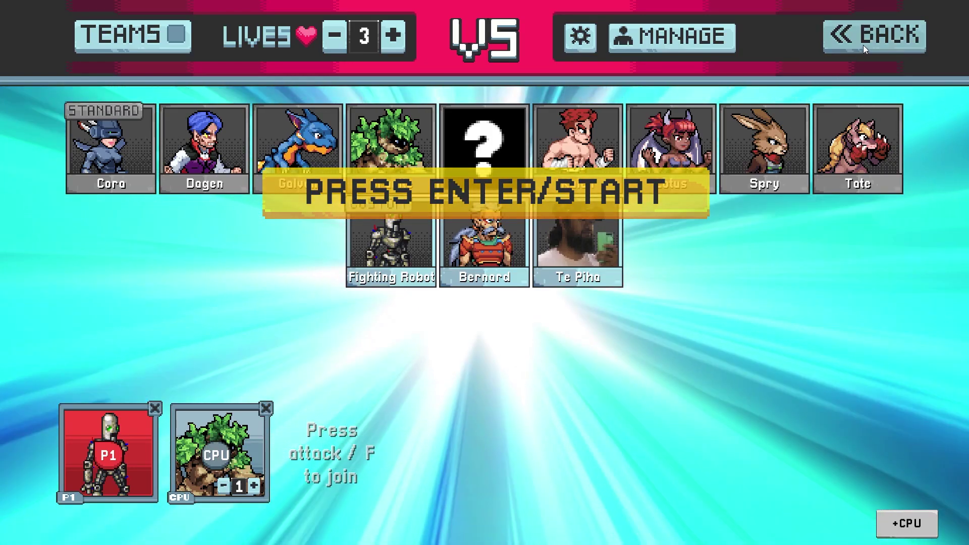
pyautogui.click(863, 45)
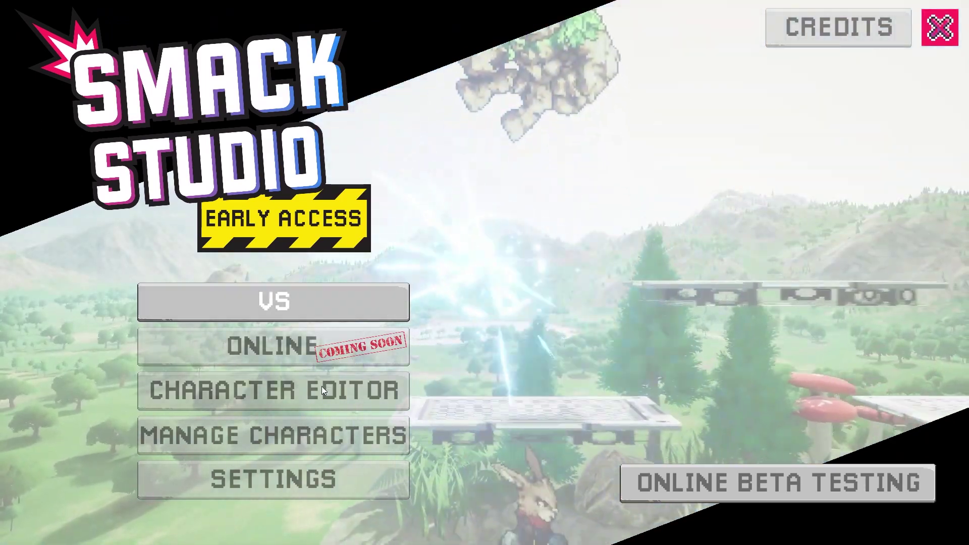
pyautogui.click(322, 386)
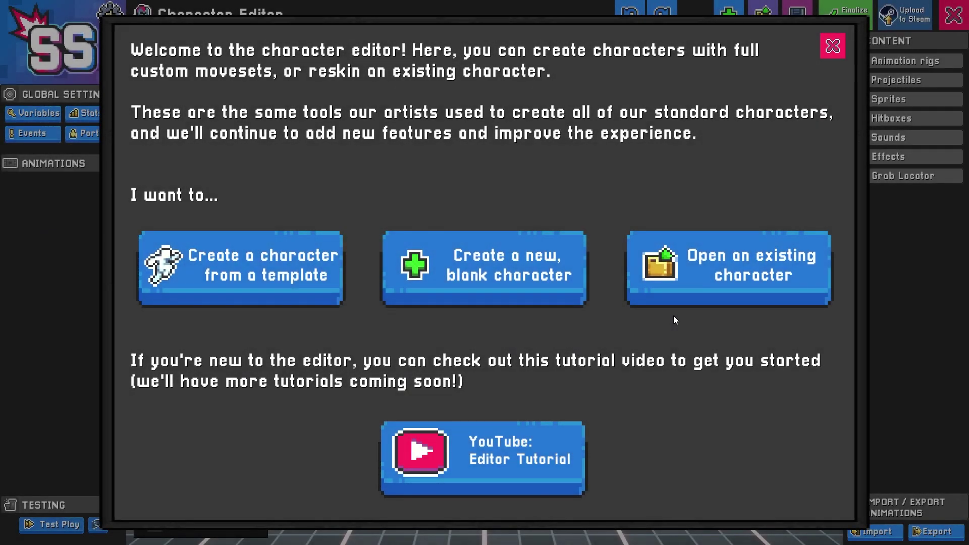
pyautogui.click(666, 285)
pyautogui.click(567, 269)
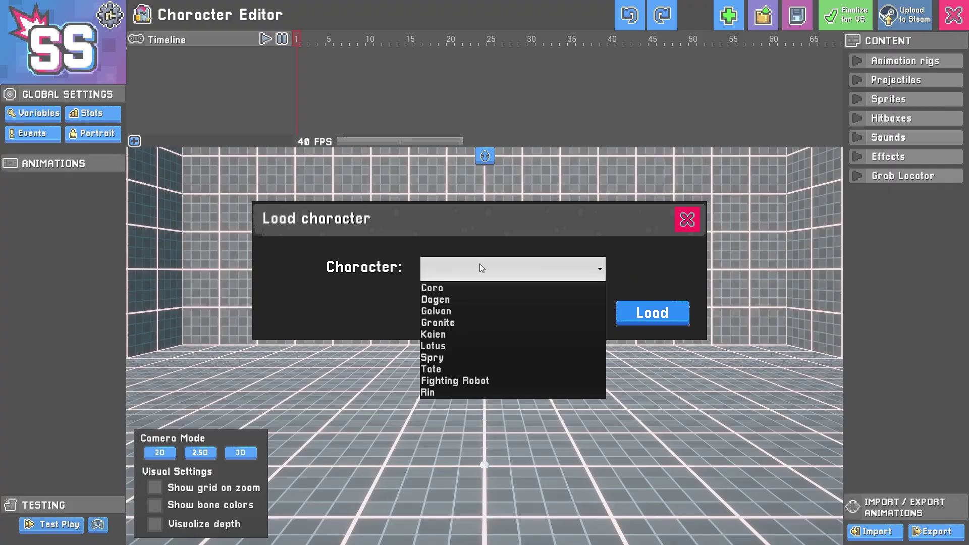
pyautogui.click(464, 380)
pyautogui.click(660, 314)
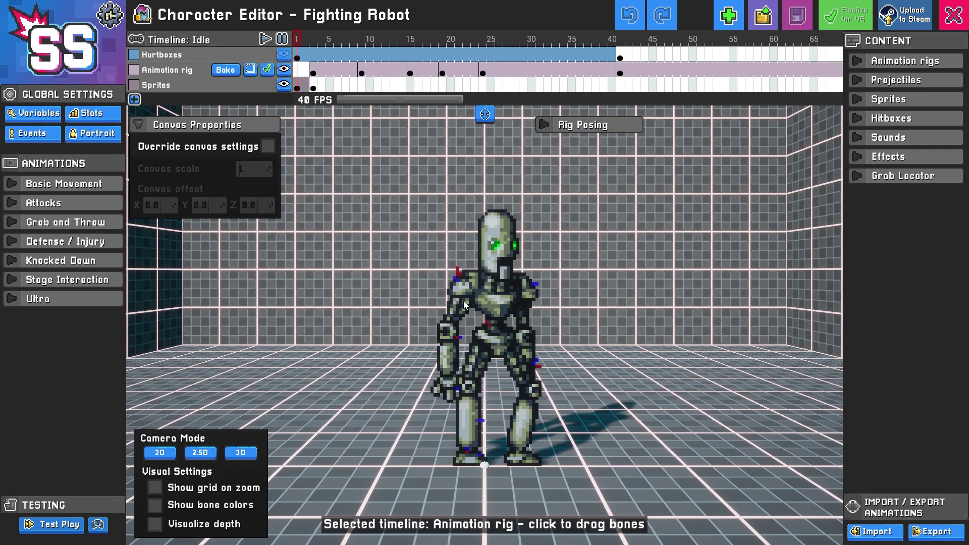
# - Start the Steam upload for Fighting Robot and run its readiness scan
pyautogui.click(911, 22)
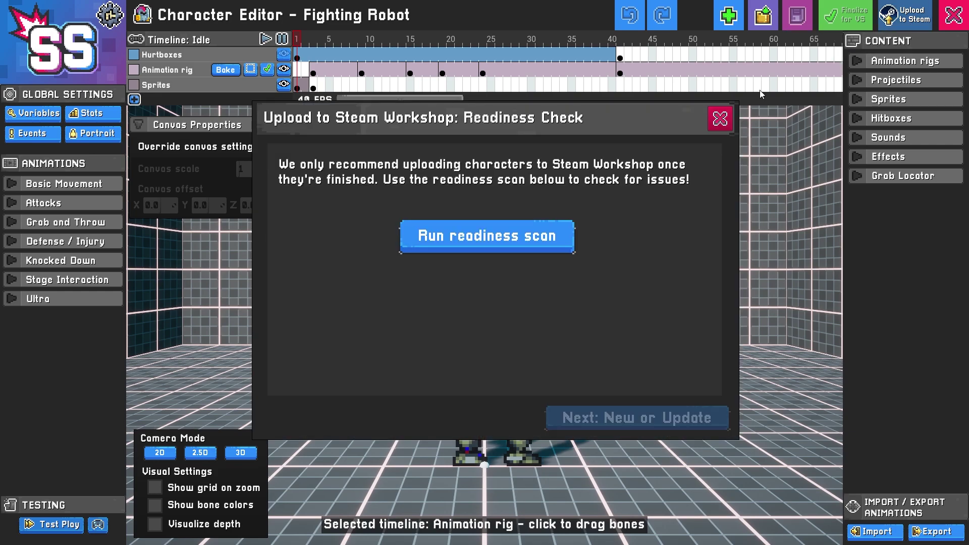
pyautogui.click(498, 244)
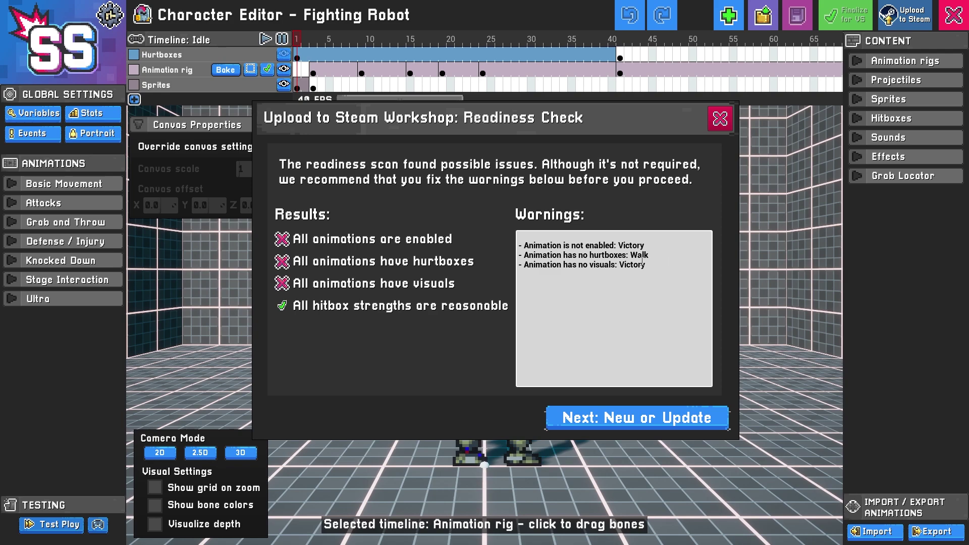
# - Close the readiness results and enable the Victory animation under Basic Movement
pyautogui.click(721, 119)
pyautogui.click(13, 186)
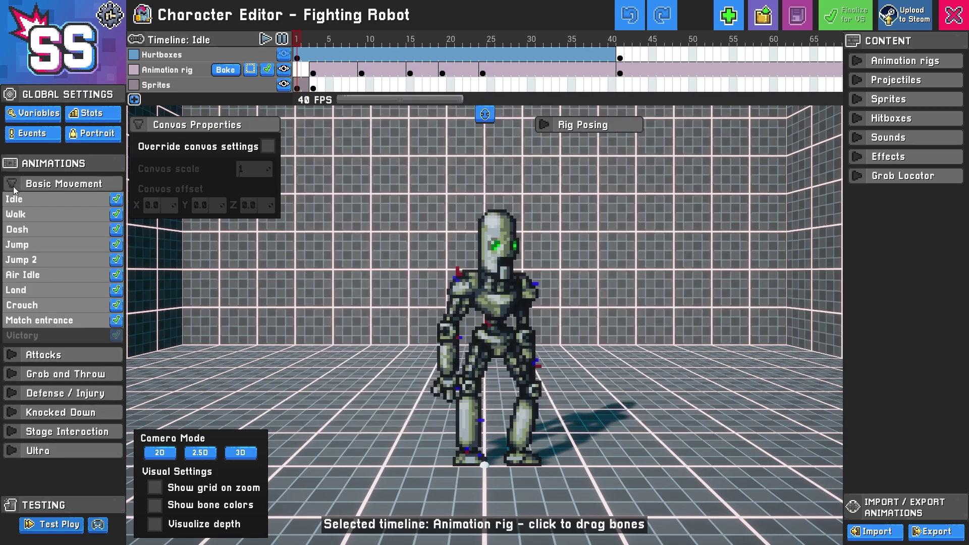
pyautogui.click(72, 339)
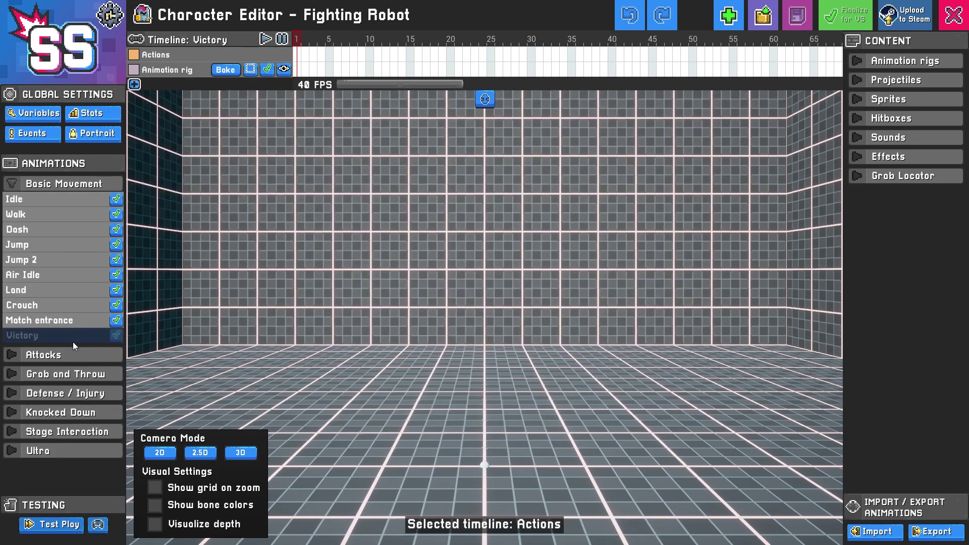
pyautogui.click(116, 335)
# - Copy Idle's first 21 rig and sprite frames into Victory and delete the empty rig track
pyautogui.click(45, 204)
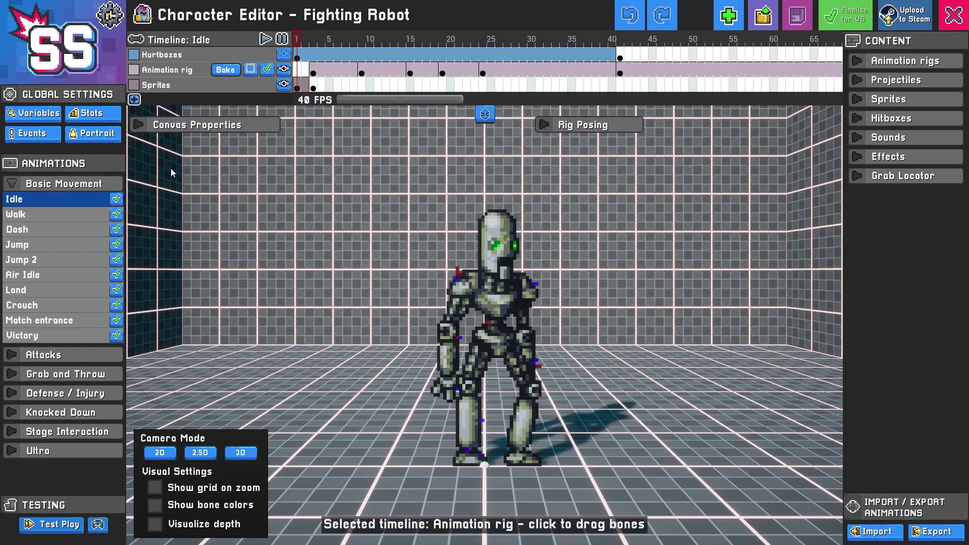
pyautogui.moveTo(300, 69)
pyautogui.mouseDown()
pyautogui.moveTo(465, 86)
pyautogui.moveTo(616, 84)
pyautogui.mouseUp()
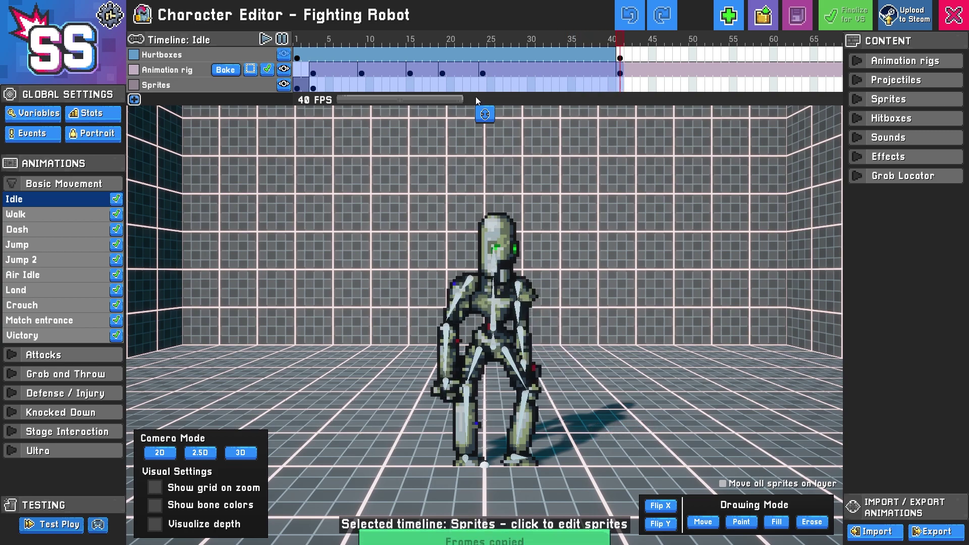
pyautogui.hotkey('ctrl', 'c')
pyautogui.click(56, 334)
pyautogui.click(296, 68)
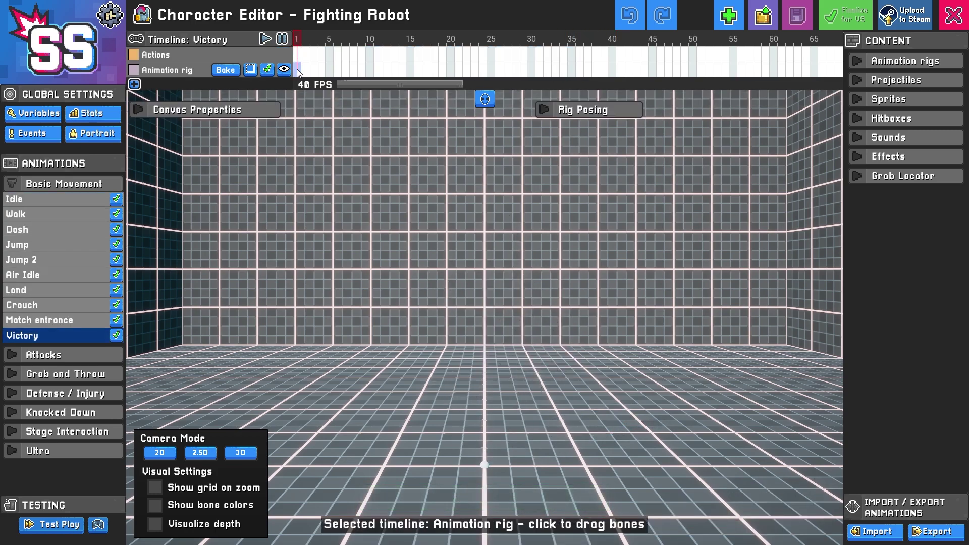
pyautogui.hotkey('ctrl', 'v')
pyautogui.press('Delete')
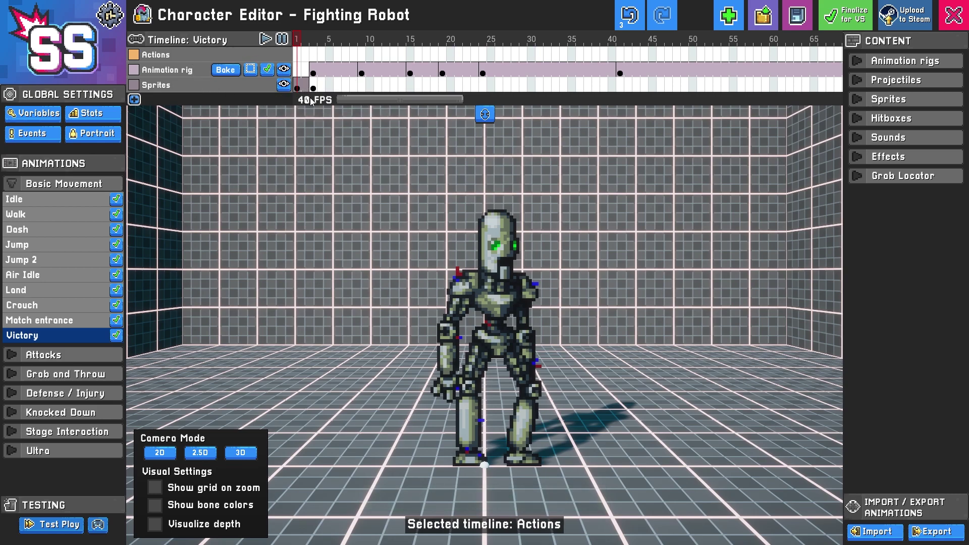
pyautogui.click(312, 73)
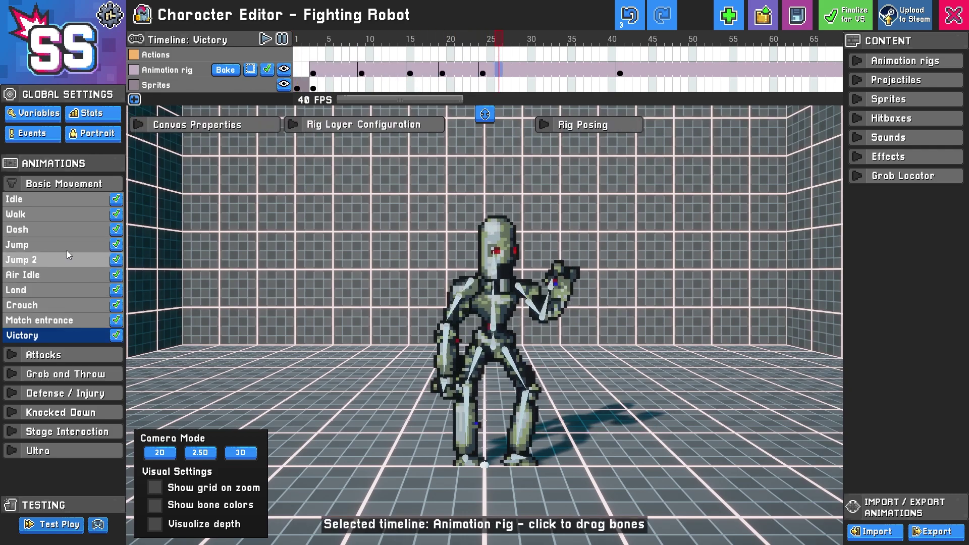
# - Inspect the Walk animation's sprite frames 1 to 21
pyautogui.click(62, 210)
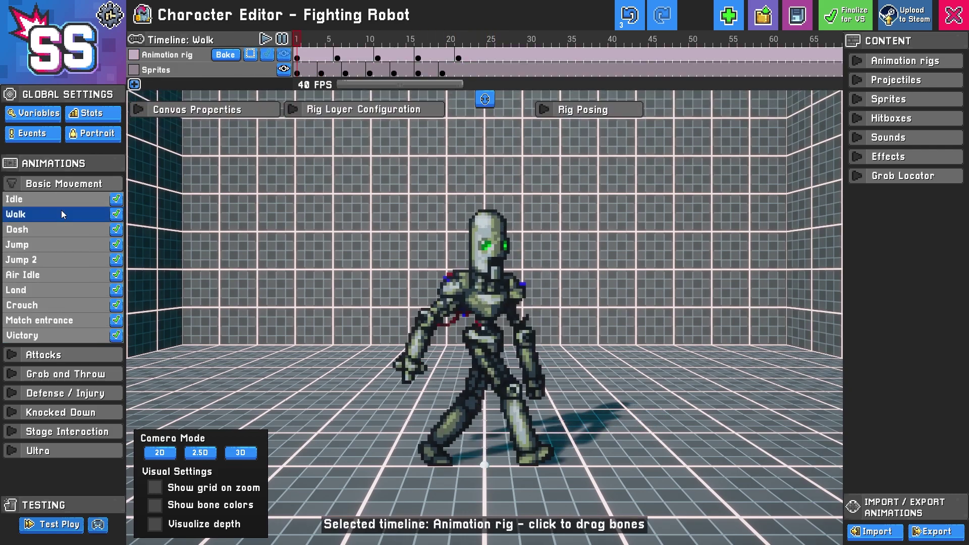
pyautogui.click(298, 70)
pyautogui.moveTo(298, 71); pyautogui.dragTo(449, 73)
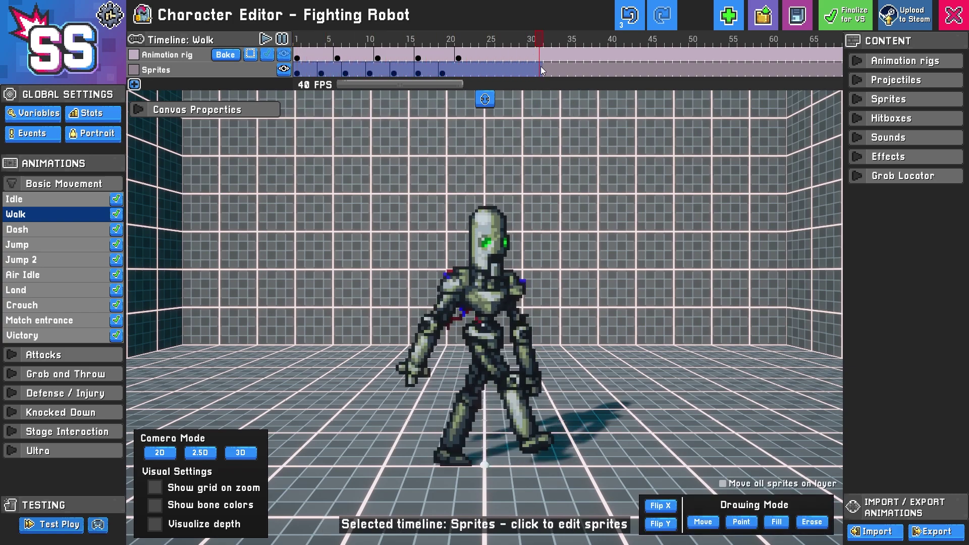
pyautogui.moveTo(297, 71); pyautogui.dragTo(459, 73)
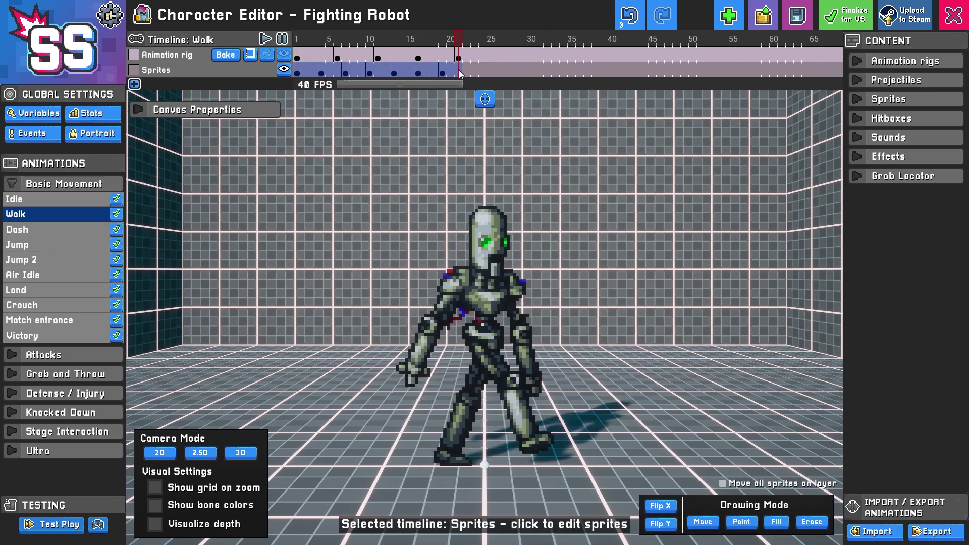
pyautogui.click(293, 71)
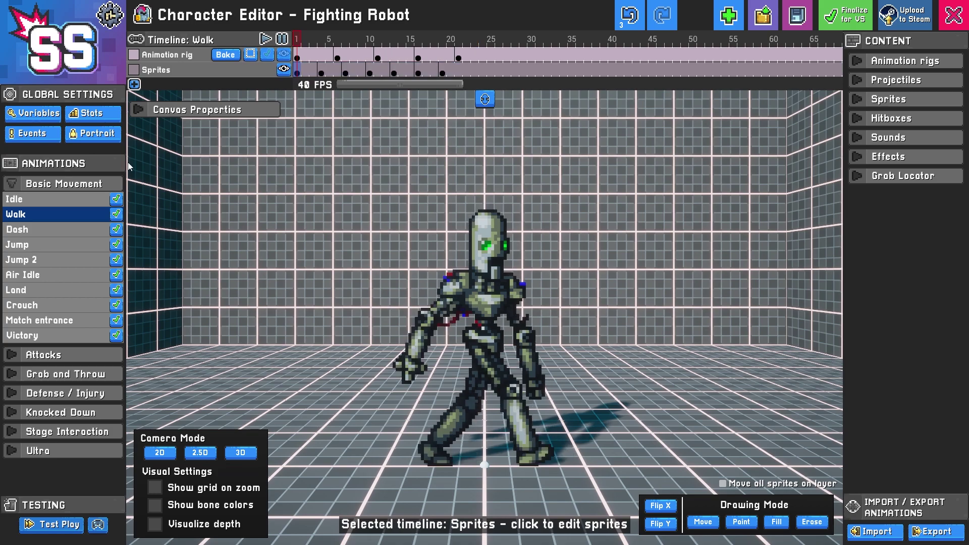
# - Paste Idle's hurtboxes into Walk, preview it, then finalize for VS and save
pyautogui.click(47, 199)
pyautogui.click(299, 59)
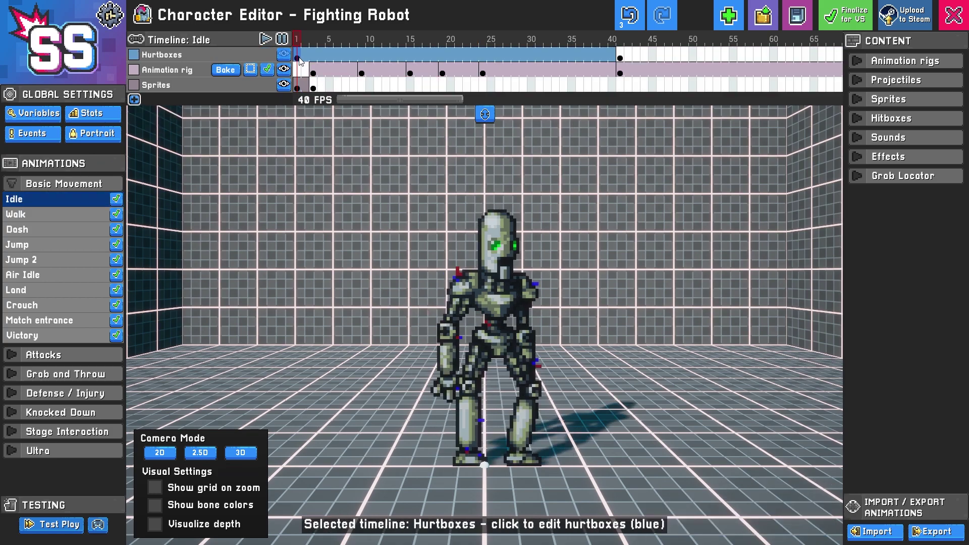
pyautogui.hotkey('ctrl', 'c')
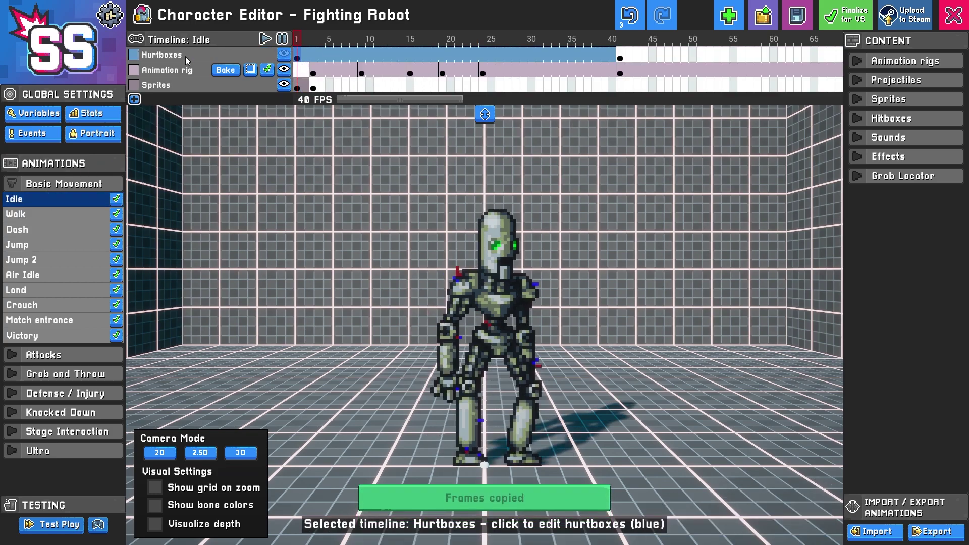
pyautogui.click(20, 214)
pyautogui.click(301, 58)
pyautogui.hotkey('ctrl', 'v')
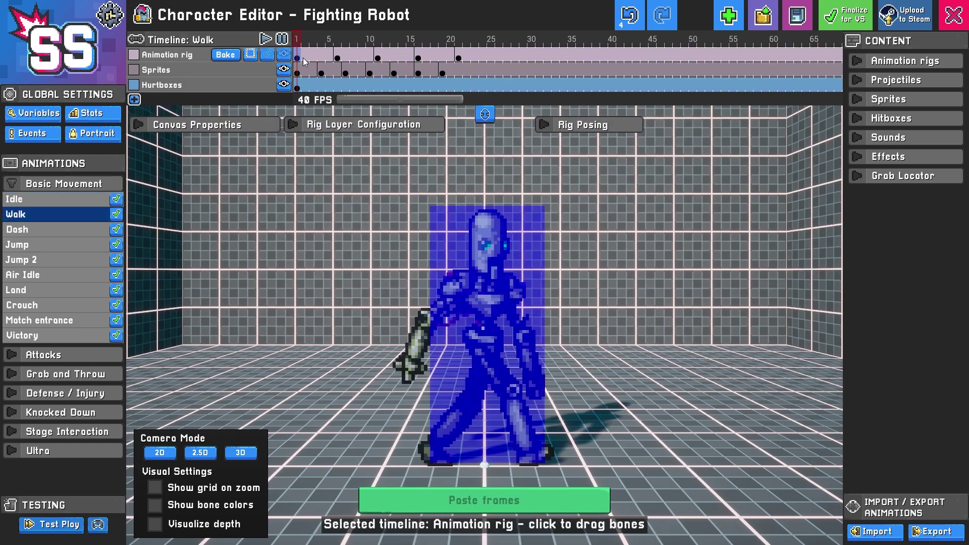
pyautogui.moveTo(301, 86)
pyautogui.mouseDown()
pyautogui.moveTo(483, 85)
pyautogui.moveTo(297, 86)
pyautogui.mouseUp()
pyautogui.press('space')
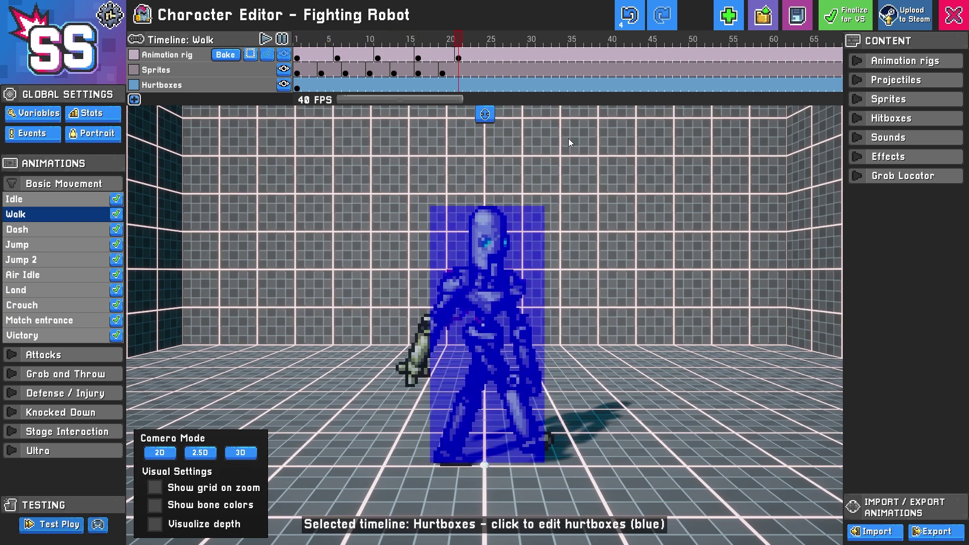
pyautogui.click(851, 20)
pyautogui.click(676, 316)
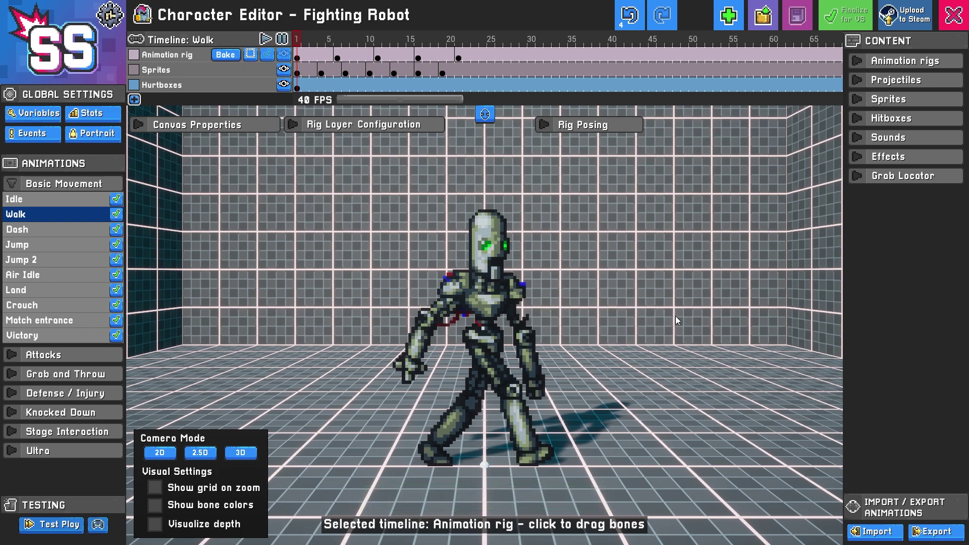
# - Rerun the Workshop readiness scan for Fighting Robot and advance to the New or Update choice
pyautogui.click(901, 25)
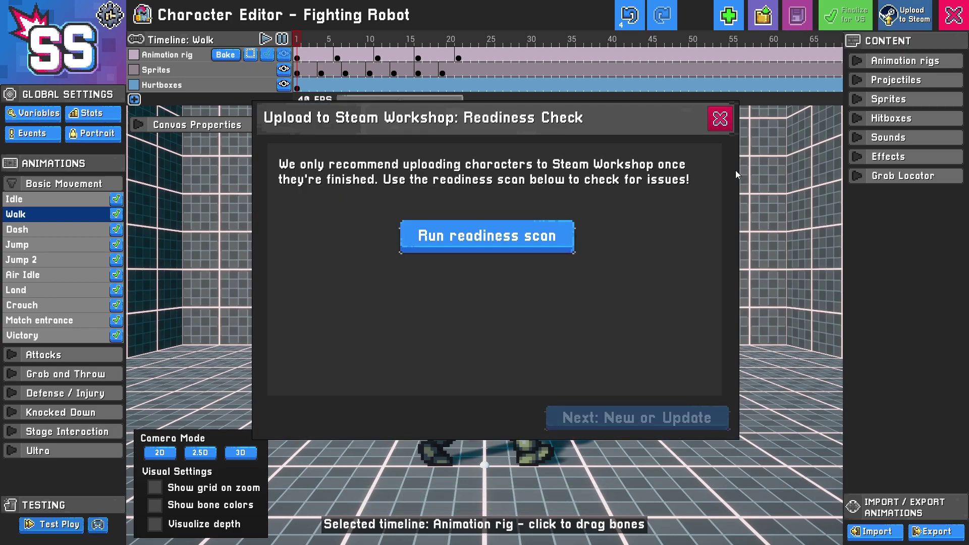
pyautogui.click(495, 231)
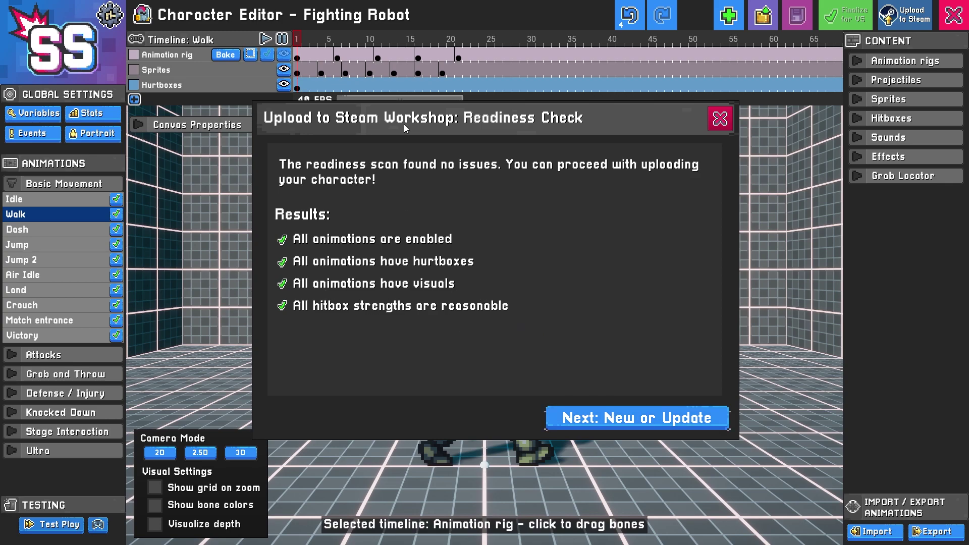
pyautogui.click(647, 419)
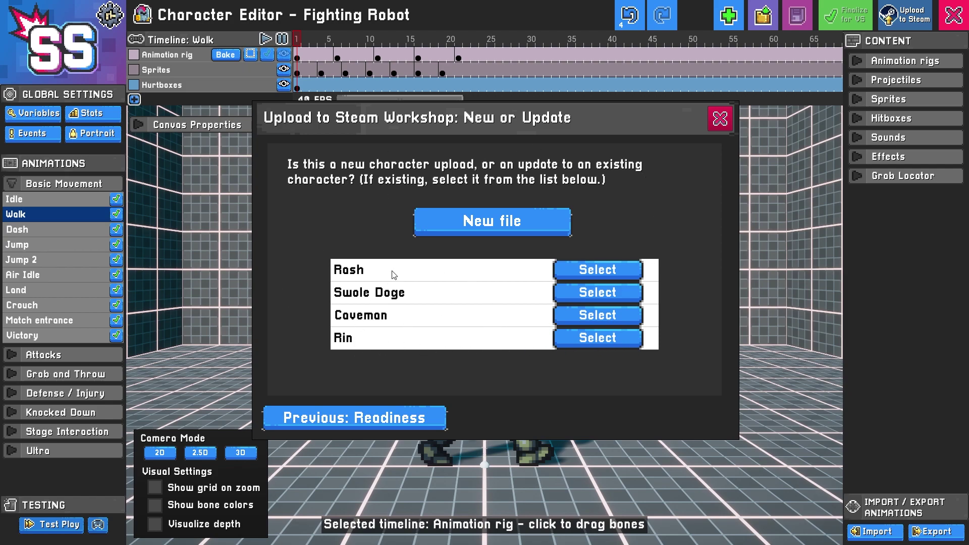
# - Start a new Workshop upload and name it 'Fighting Robot'
pyautogui.click(500, 222)
pyautogui.write('Fightin')
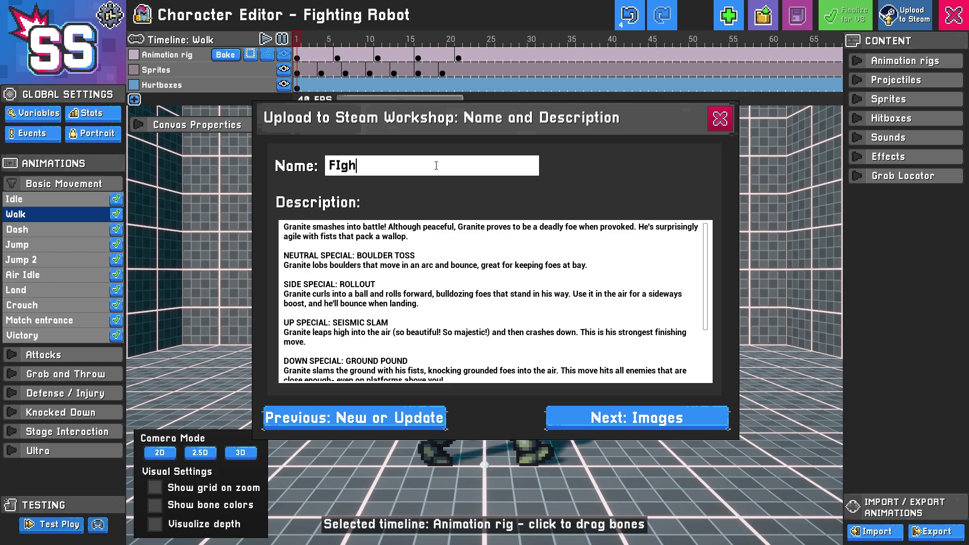
pyautogui.hotkey('ctrl', 'a')
pyautogui.write('Fighting Robot')
pyautogui.scroll(-5, 458, 321)
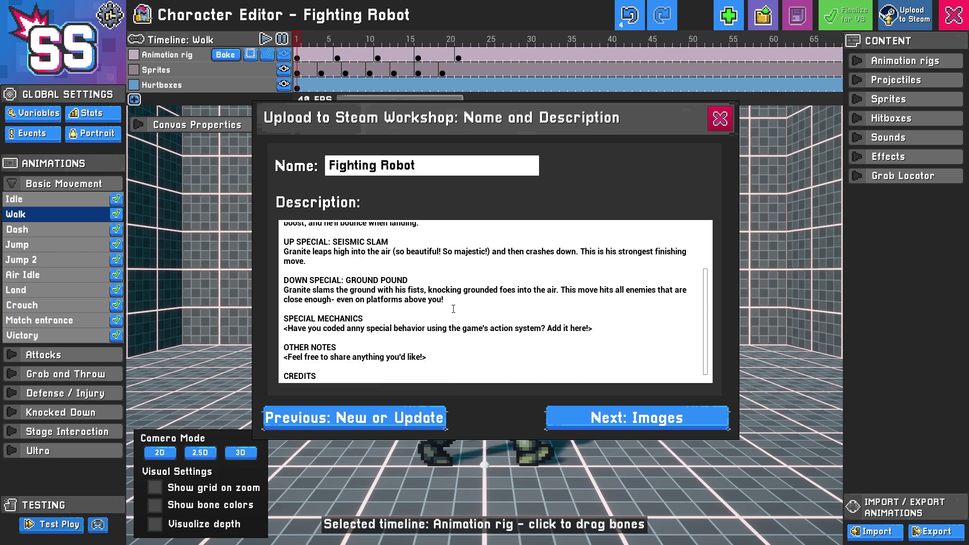
pyautogui.scroll(5, 449, 329)
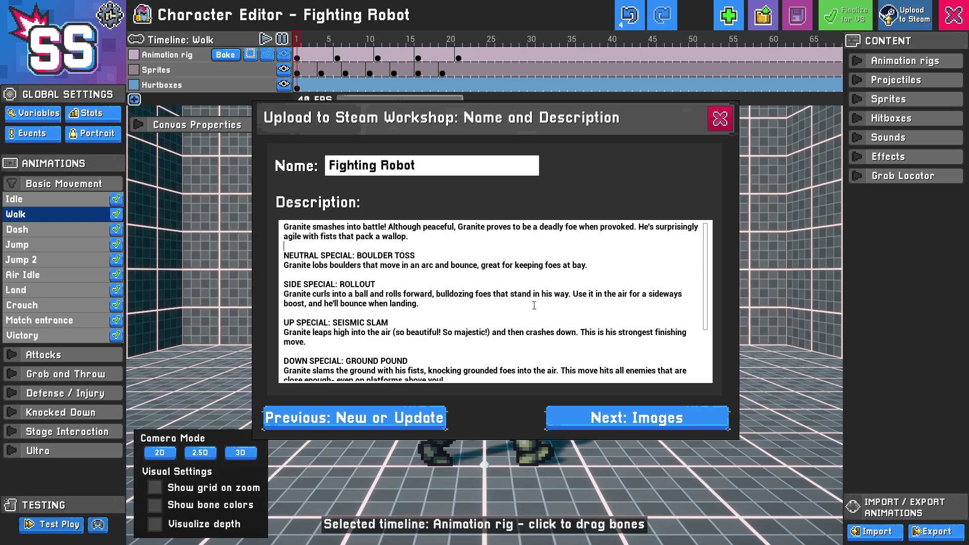
# - Replace the description intro with the wrist-rocket blurb and rename BOULDER TOSS to CHARGE SHOT
pyautogui.moveTo(434, 246); pyautogui.dragTo(284, 227)
pyautogui.write('Fighting Robot packs a punch with wrist rockets and thrusters that makes him quite the formiddable foe!')
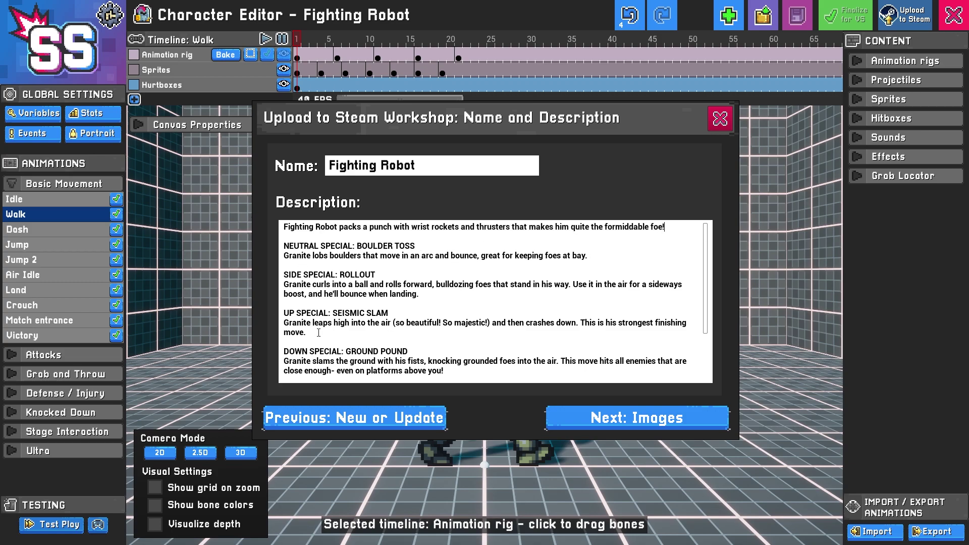
pyautogui.moveTo(416, 246); pyautogui.dragTo(357, 246)
pyautogui.write('CHARGE SHOT')
pyautogui.moveTo(600, 256); pyautogui.dragTo(283, 255)
pyautogui.hotkey('ctrl', 'v')
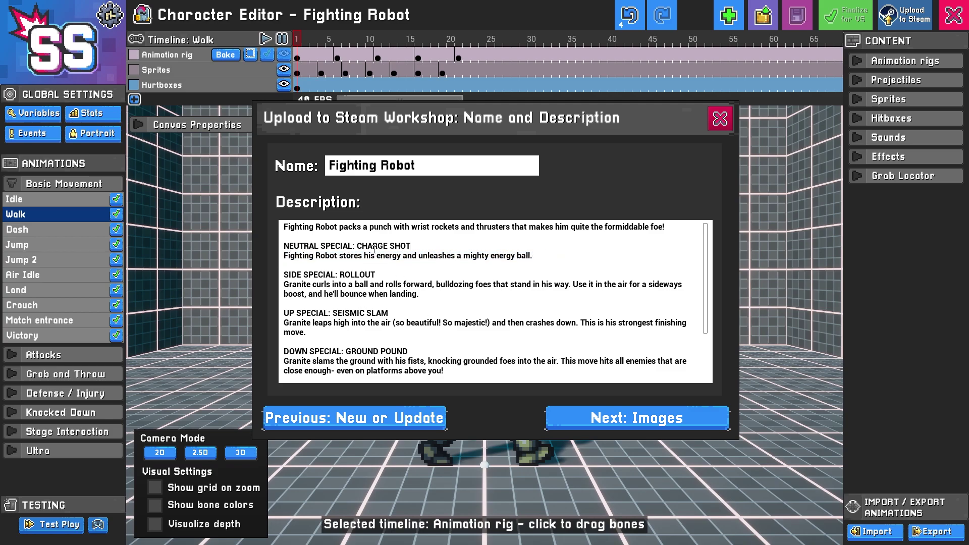
# - Delete unused special, Special Mechanics and Other Notes sections; credit the sprite artist and OpenGameArt.org
pyautogui.moveTo(451, 369); pyautogui.dragTo(283, 274)
pyautogui.press('BackSpace')
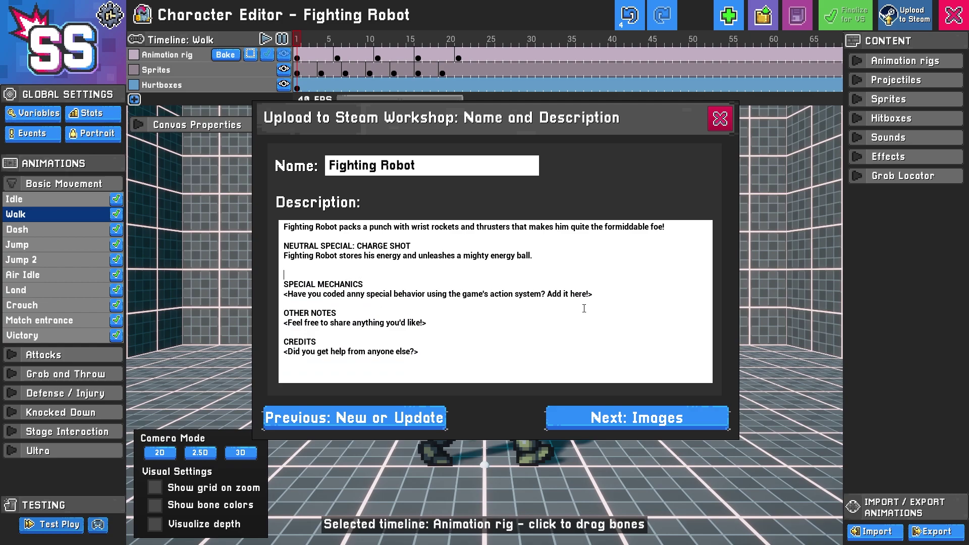
pyautogui.moveTo(589, 294); pyautogui.dragTo(288, 295)
pyautogui.press('BackSpace')
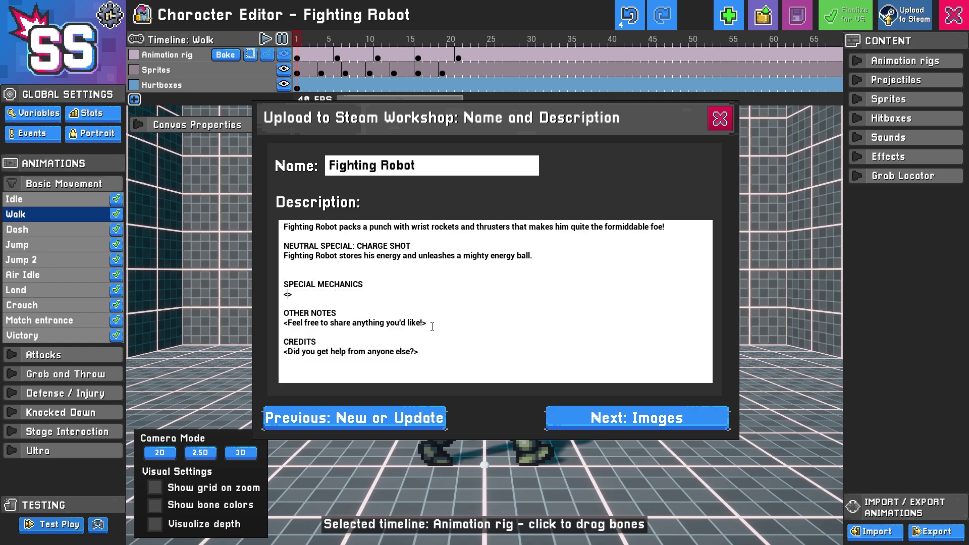
pyautogui.moveTo(432, 327); pyautogui.dragTo(284, 266)
pyautogui.press('BackSpace')
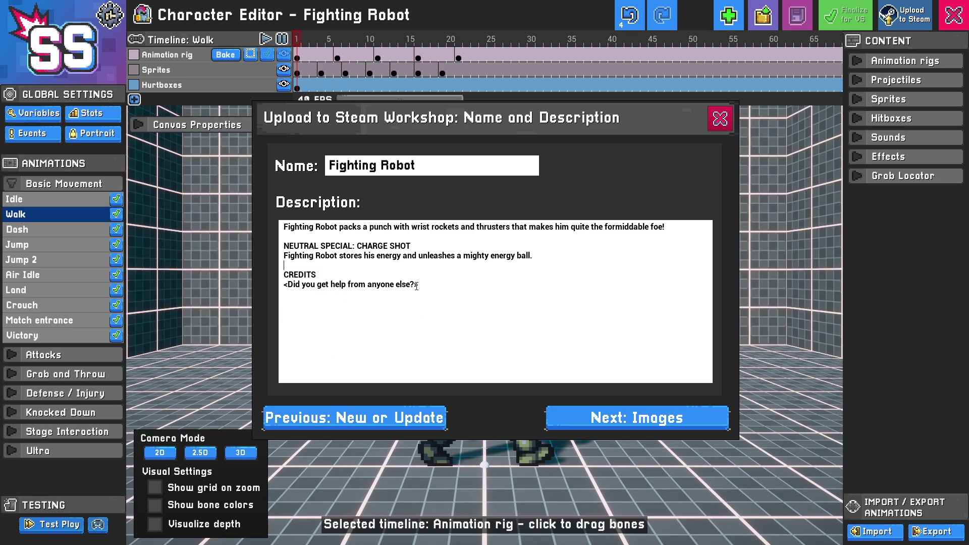
pyautogui.moveTo(417, 286); pyautogui.dragTo(284, 285)
pyautogui.press('BackSpace')
pyautogui.write('Sprites')
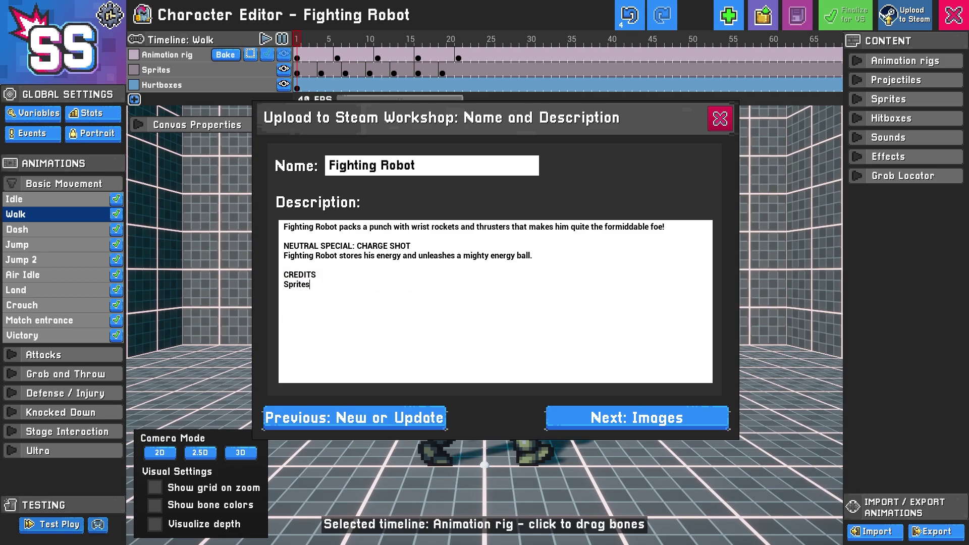
pyautogui.write(' created by Redshrike and hosted on OpenGameArt.org')
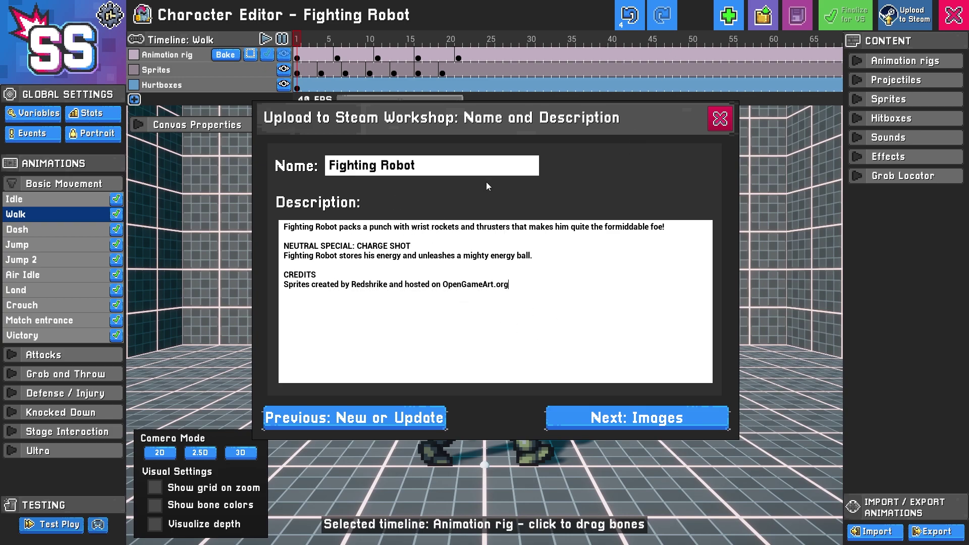
# - Import preview.png as the Fighting Robot Workshop preview image
pyautogui.click(648, 419)
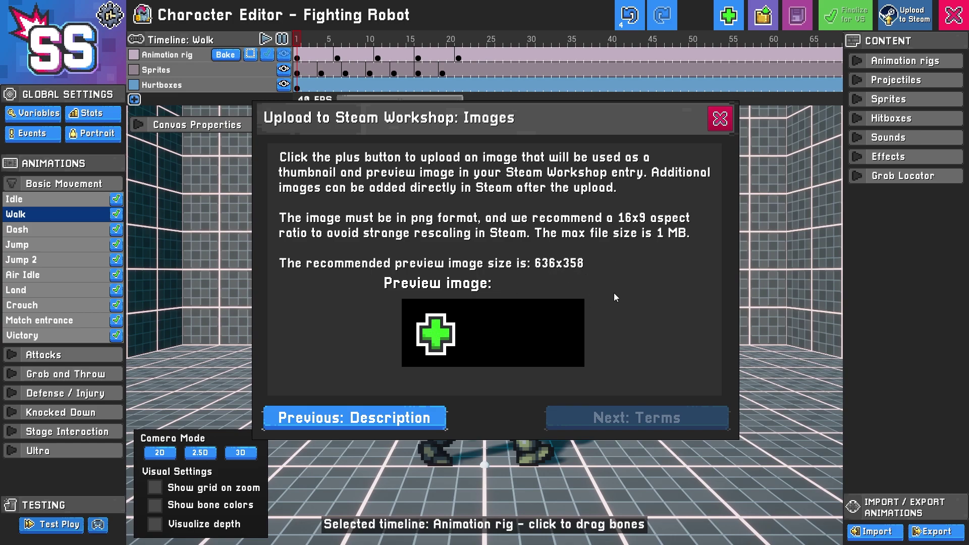
pyautogui.click(429, 330)
pyautogui.click(327, 224)
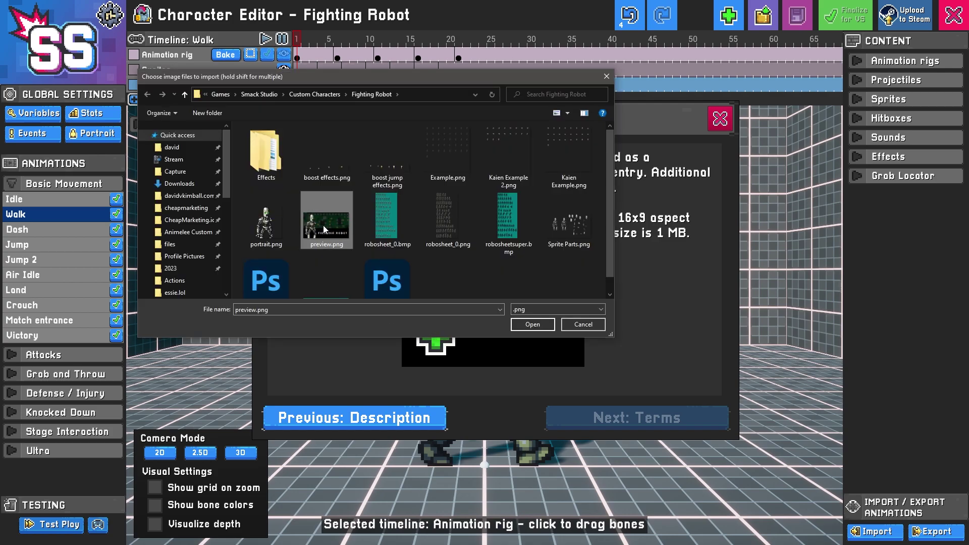
pyautogui.click(525, 324)
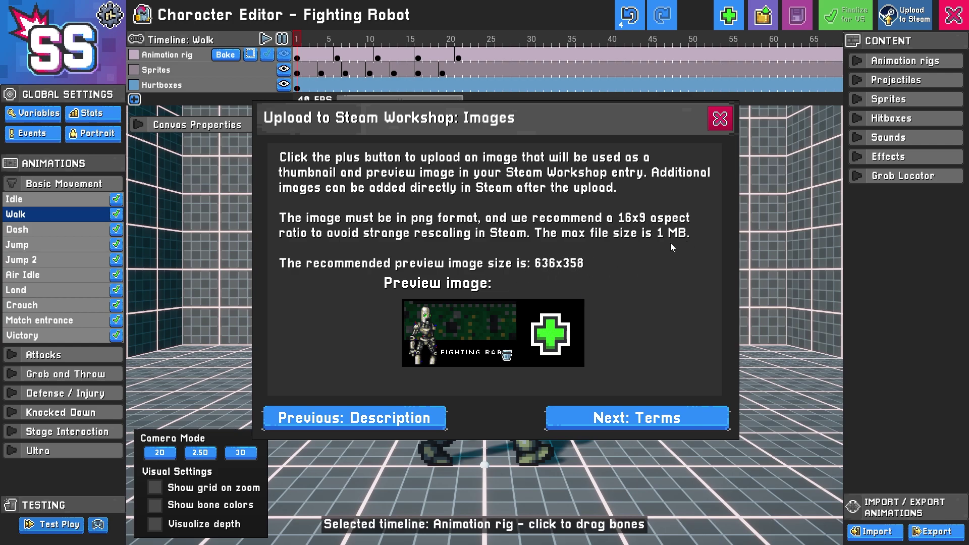
# - Confirm no nudity, no extreme gore, no inappropriate language and no hate speech on the Terms page
pyautogui.click(681, 424)
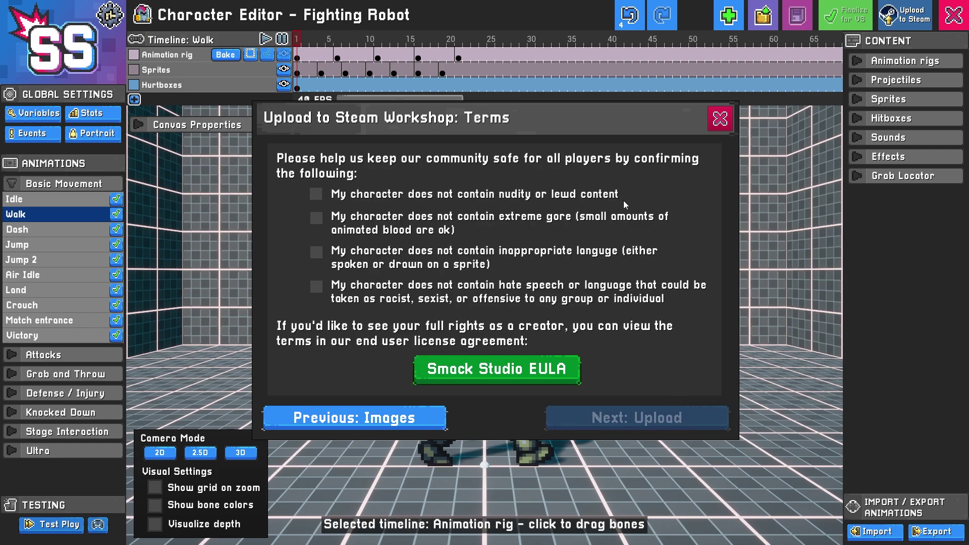
pyautogui.click(317, 192)
pyautogui.click(316, 219)
pyautogui.click(316, 255)
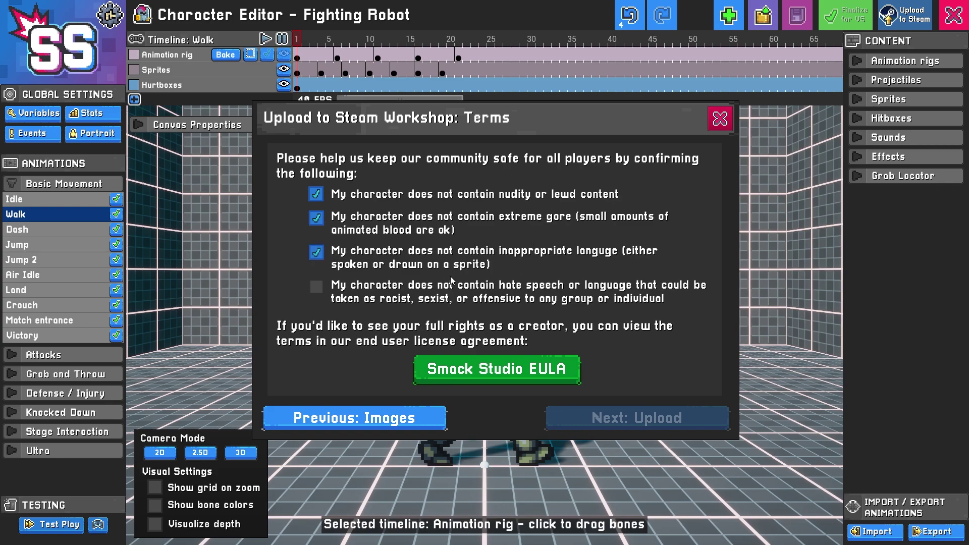
pyautogui.click(316, 286)
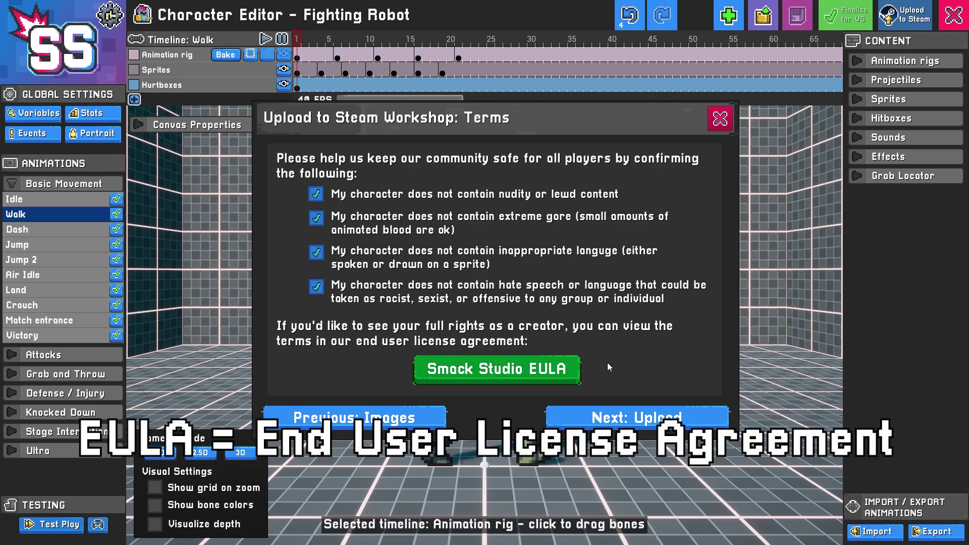
# - Upload Fighting Robot to Steam Workshop with the change log 'Initial upload.'
pyautogui.click(649, 416)
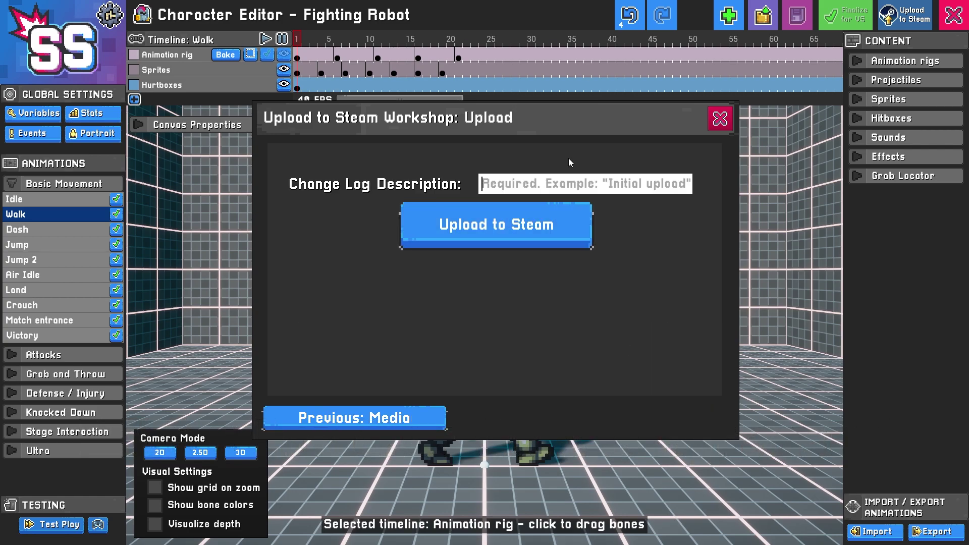
pyautogui.write('Initial upload.')
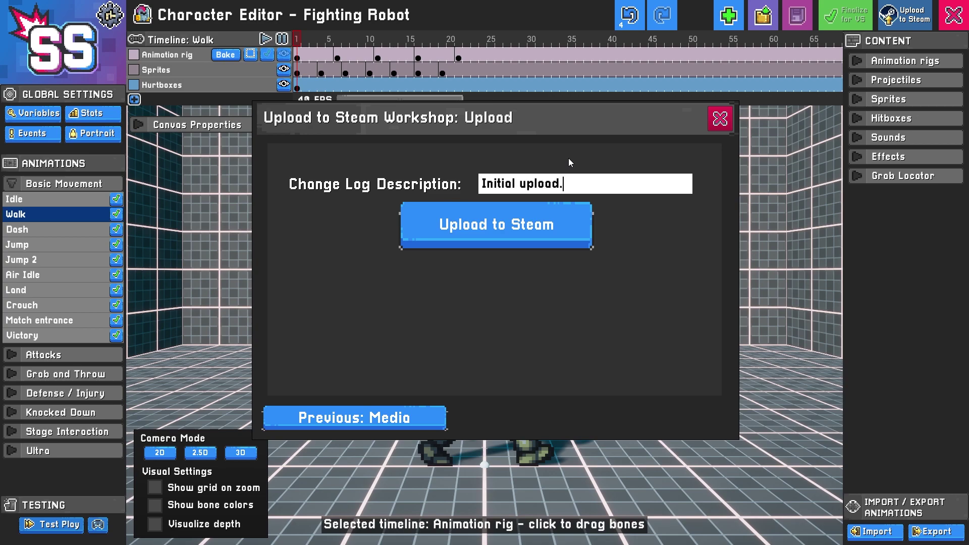
pyautogui.click(558, 232)
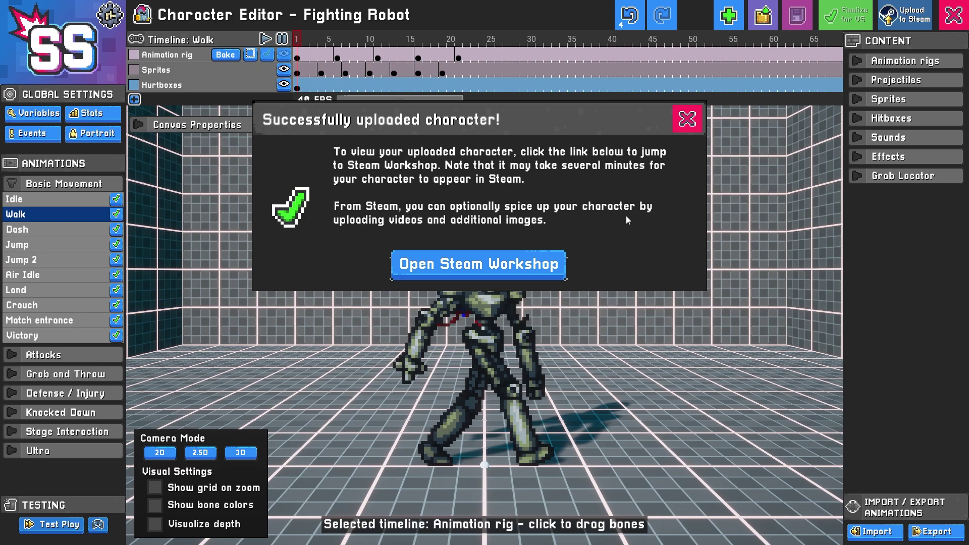
# - Open the Fighting Robot item page from Your Workshop Files in Steam
pyautogui.click(522, 268)
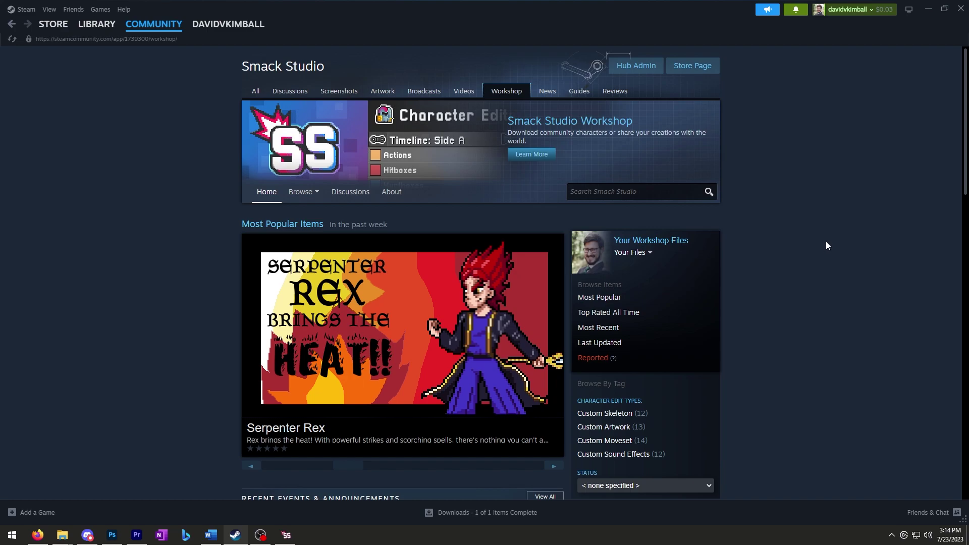
pyautogui.click(643, 241)
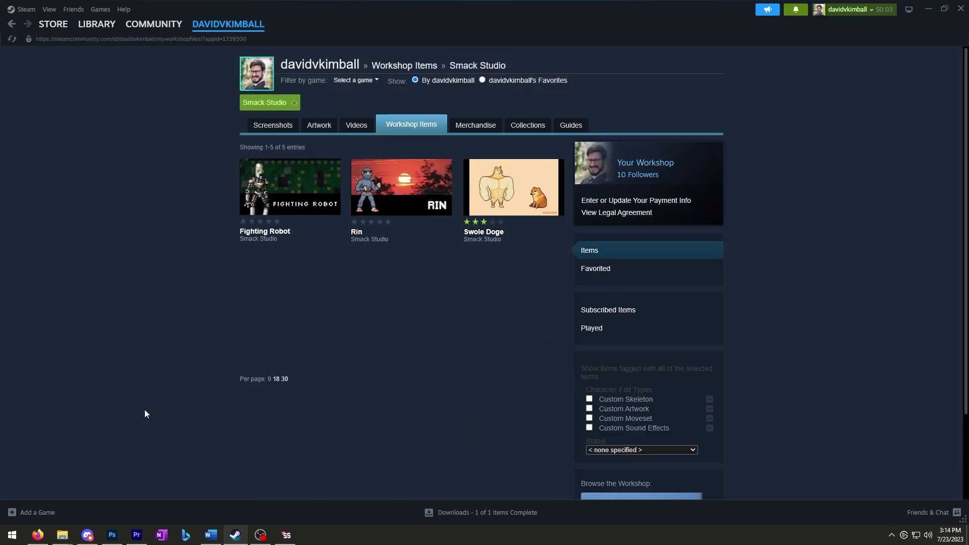
pyautogui.click(265, 199)
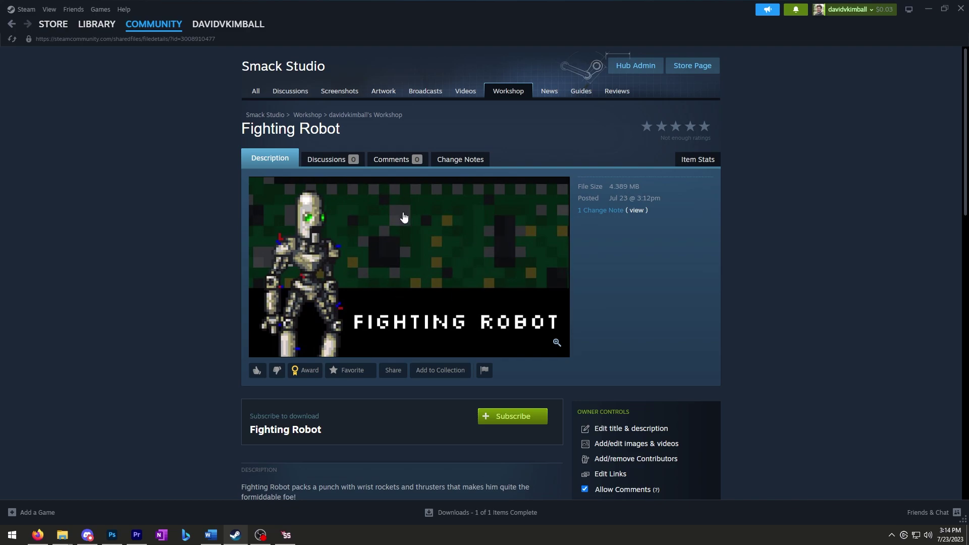
# - Check the item's change notes showing 'Initial upload.' and return to the description page
pyautogui.scroll(-3, 403, 217)
pyautogui.scroll(2, 471, 216)
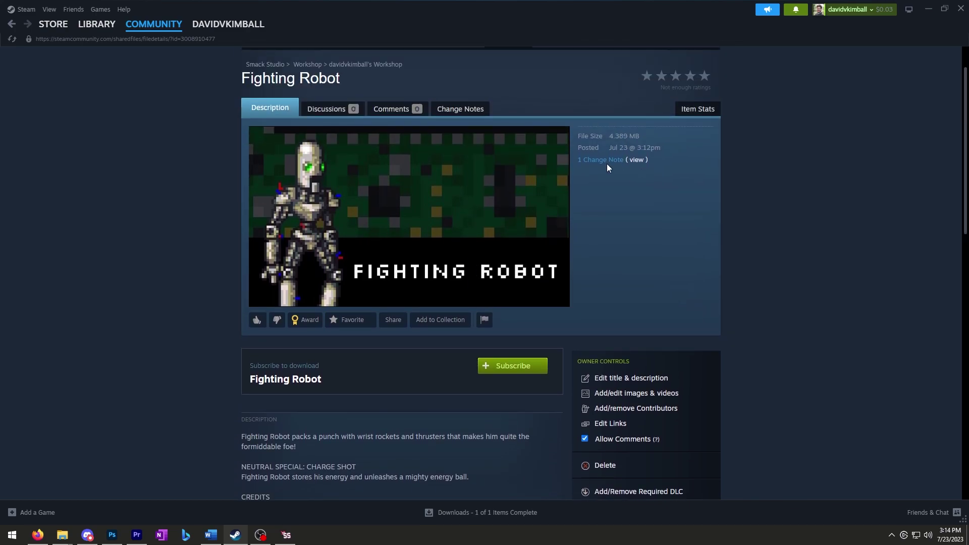
pyautogui.click(635, 159)
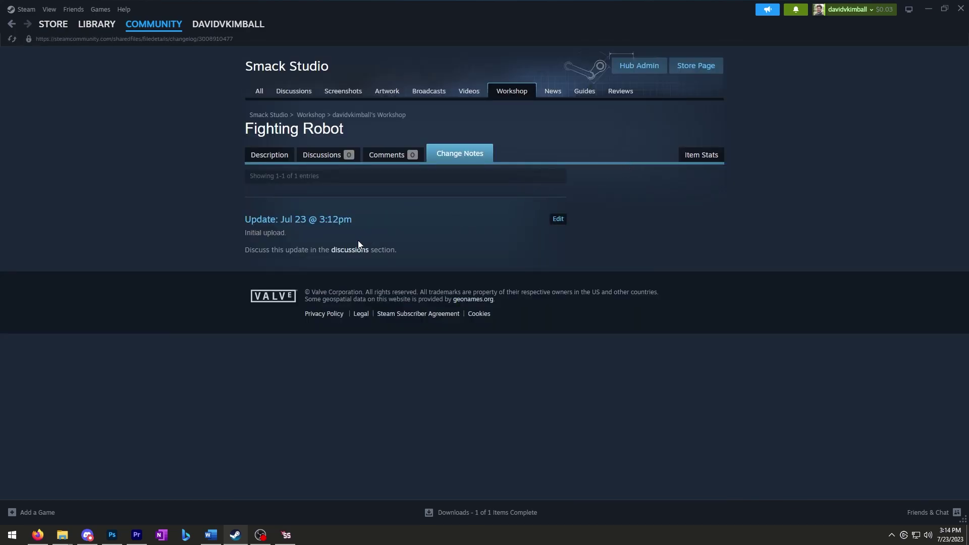
pyautogui.moveTo(287, 233); pyautogui.dragTo(246, 234)
pyautogui.click(11, 24)
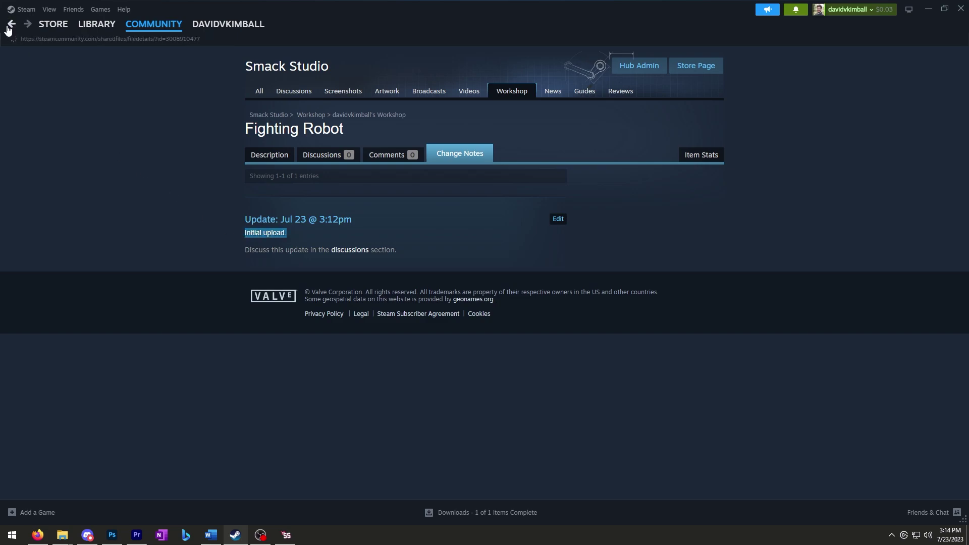
# - Look over the item's title and description editor, then return to the item page
pyautogui.scroll(-4, 184, 196)
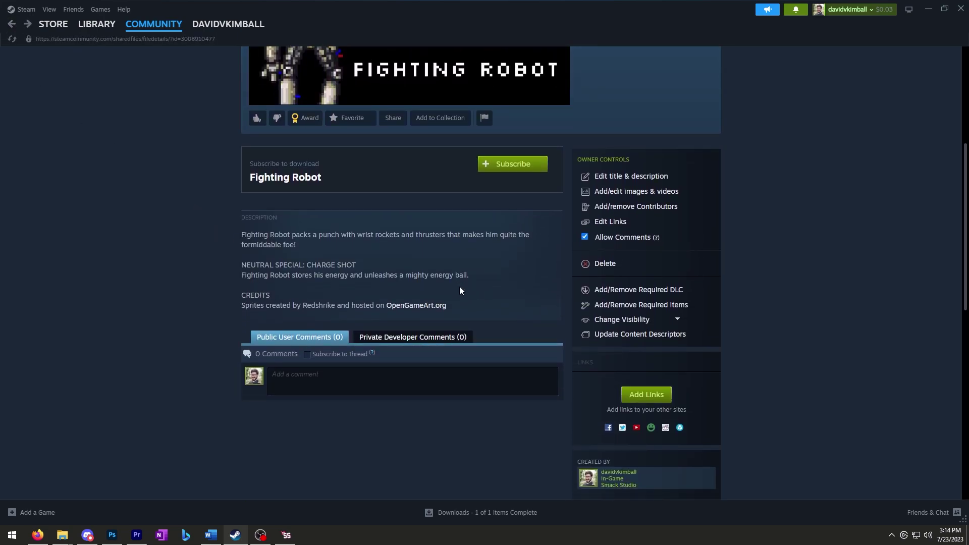
pyautogui.scroll(4, 459, 286)
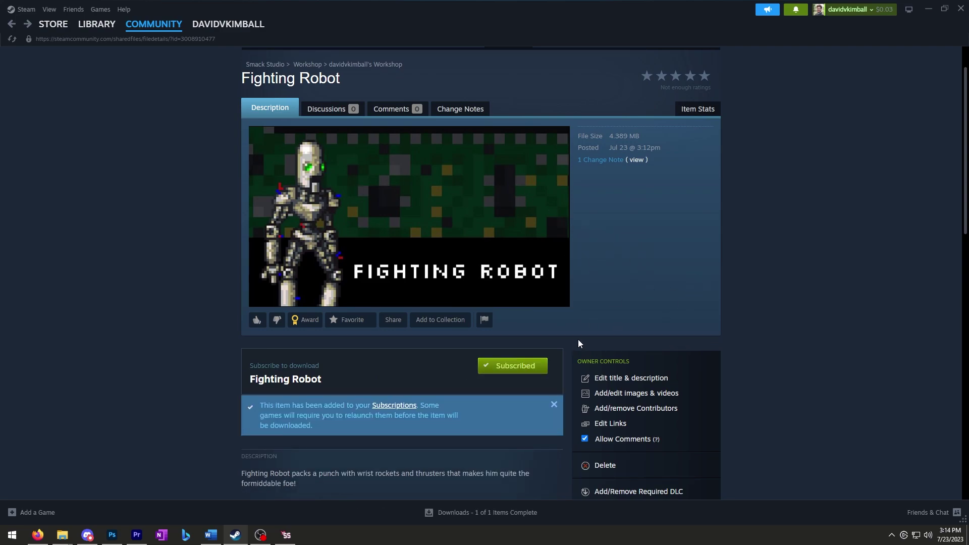
pyautogui.scroll(1, 813, 266)
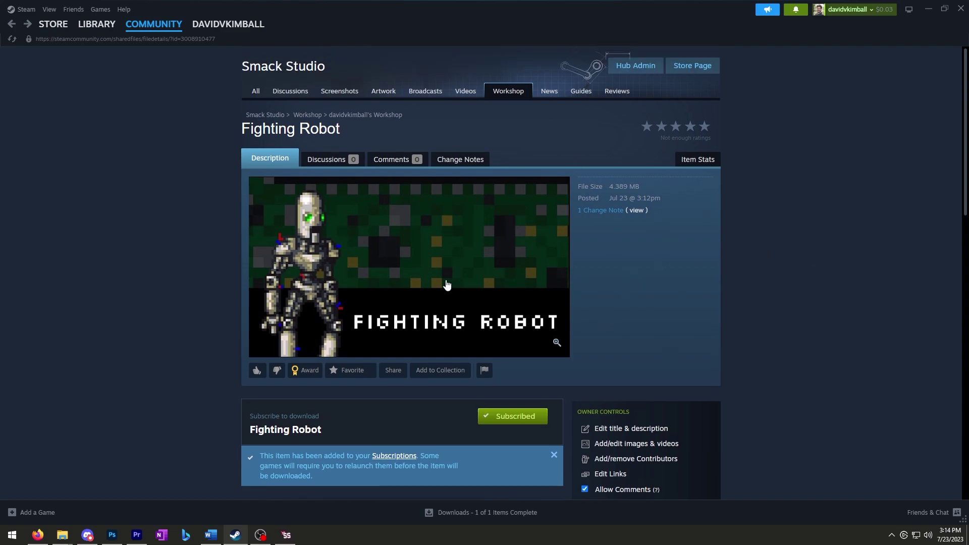
pyautogui.scroll(-1, 644, 238)
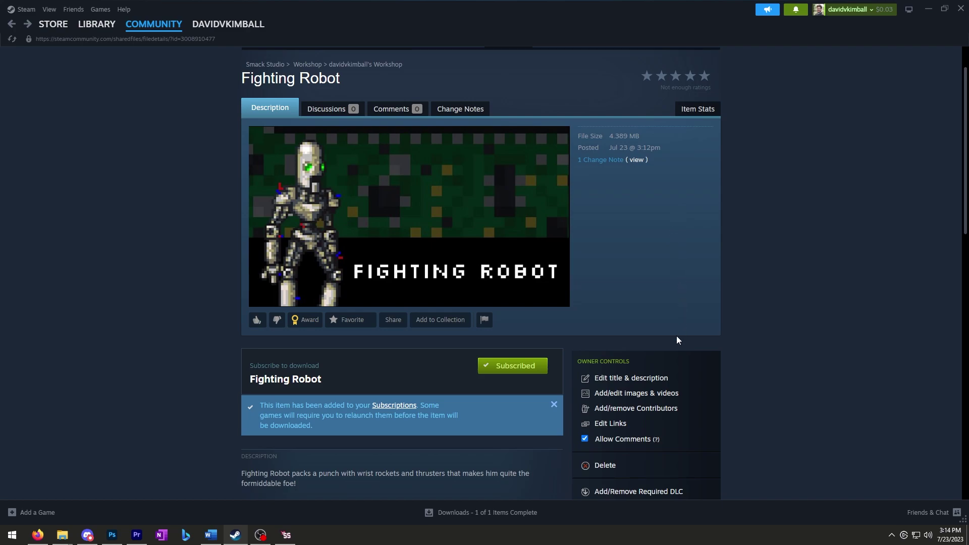
pyautogui.click(634, 379)
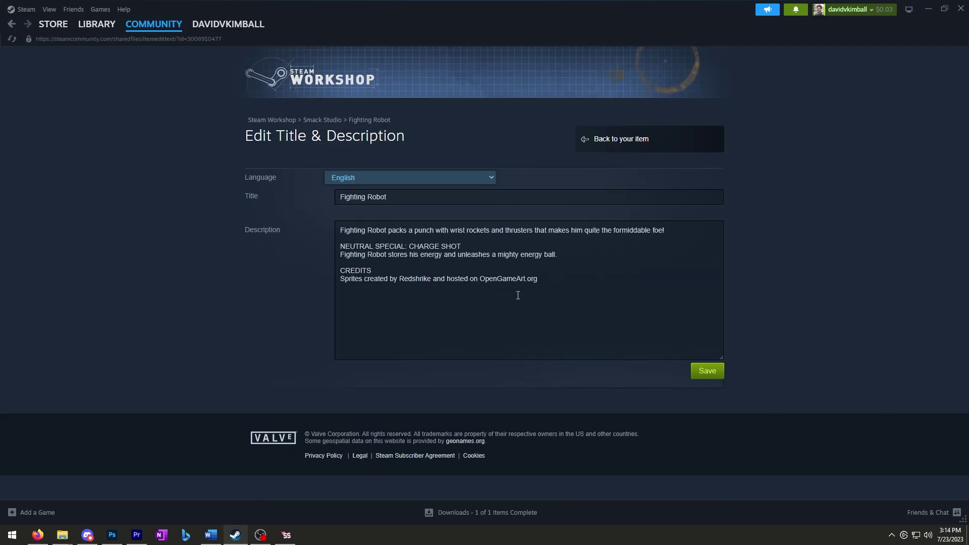
pyautogui.click(606, 139)
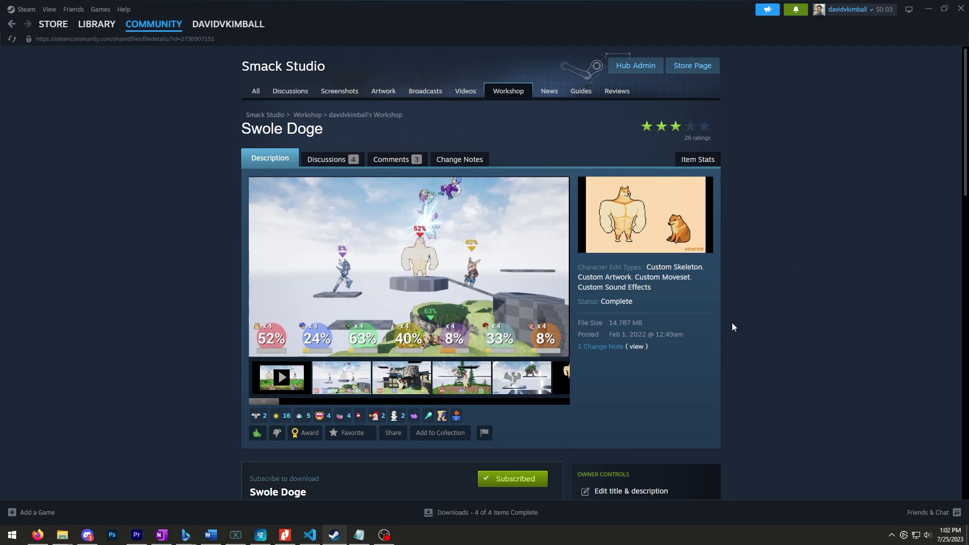
# - Play and skip through the Swole Doge gameplay video, then view a screenshot
pyautogui.click(292, 378)
pyautogui.click(385, 336)
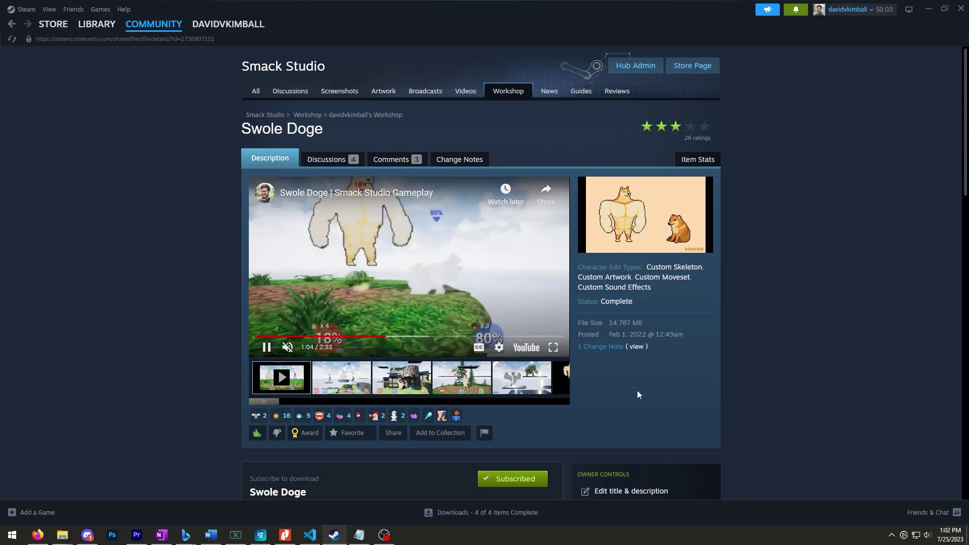
pyautogui.click(520, 383)
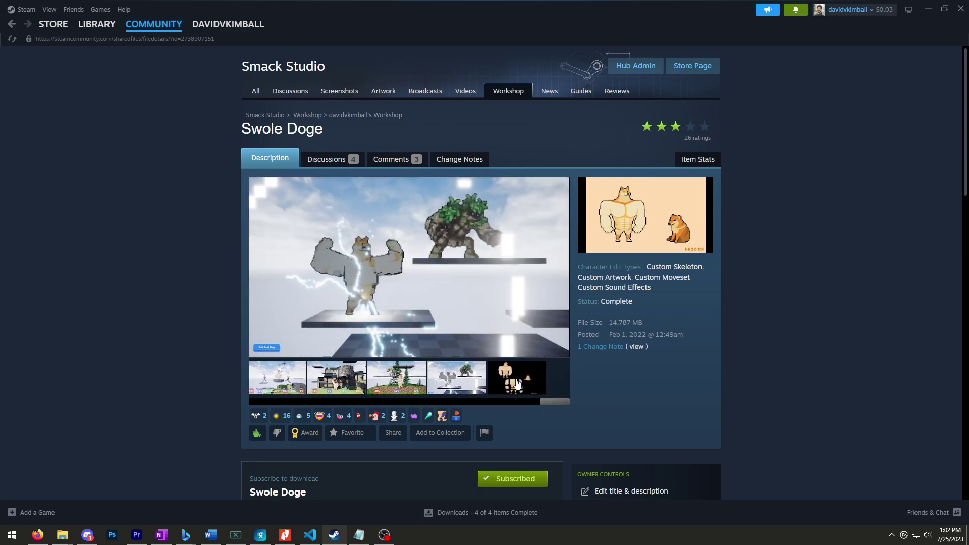
pyautogui.scroll(-2, 734, 348)
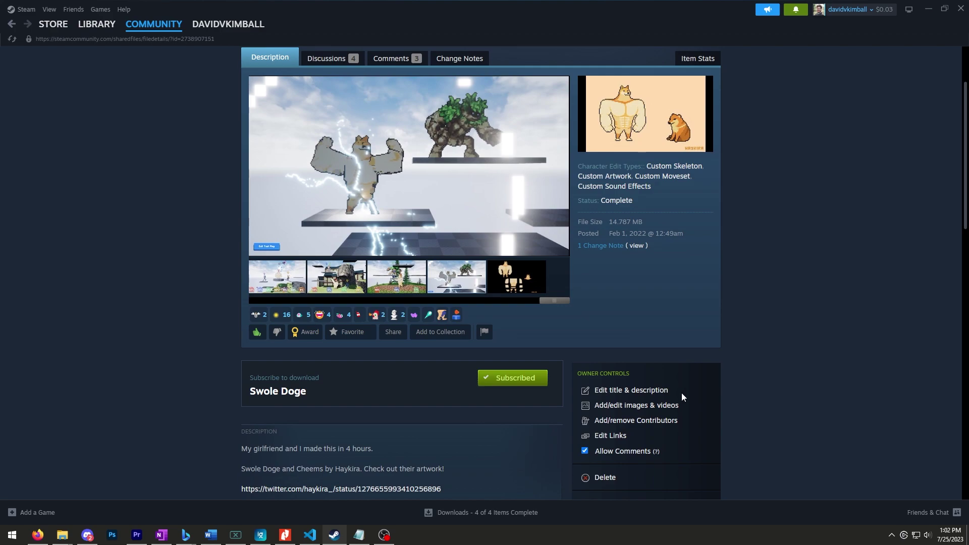
# - Browse the Swole Doge image and video manager, then go back to the item page
pyautogui.click(637, 405)
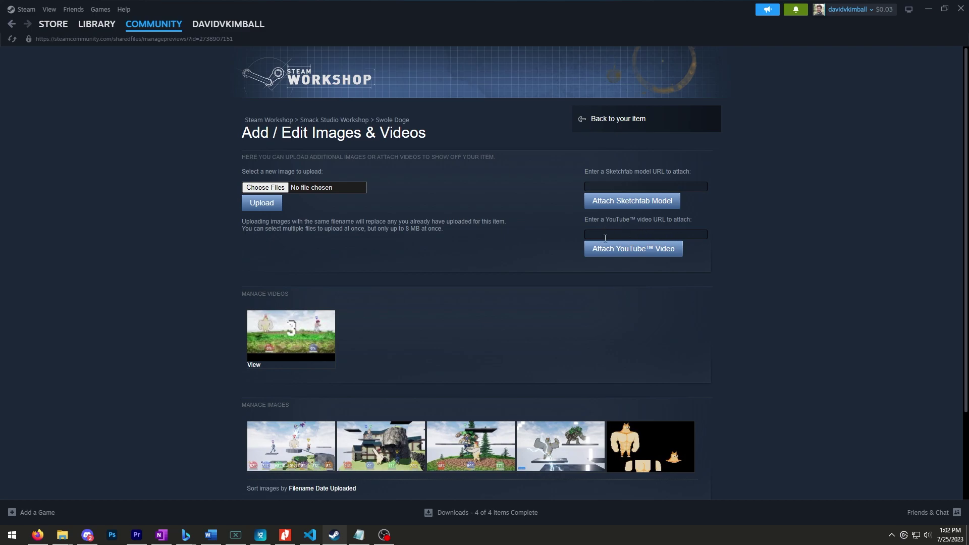
pyautogui.scroll(-2, 341, 198)
pyautogui.scroll(2, 455, 272)
pyautogui.scroll(-2, 350, 313)
pyautogui.moveTo(423, 328)
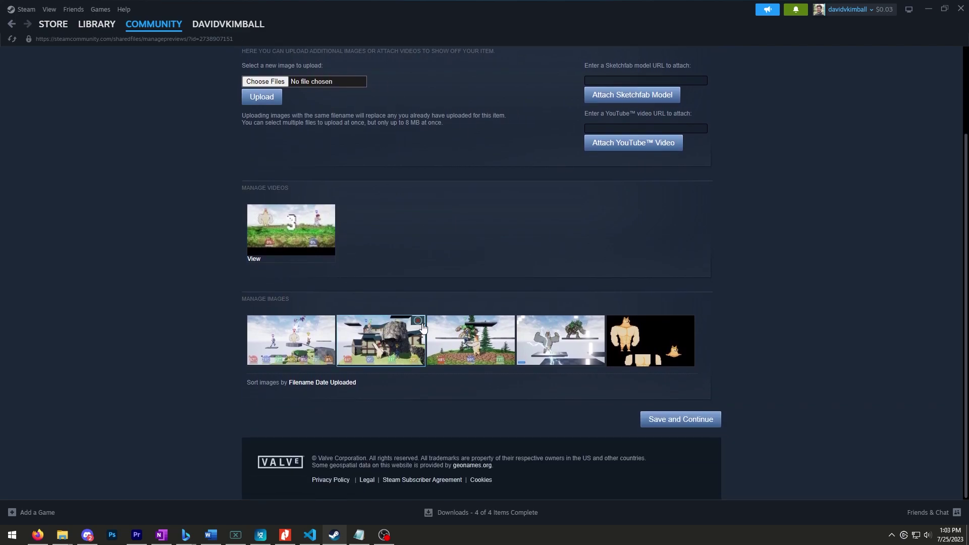
pyautogui.scroll(2, 567, 301)
pyautogui.click(392, 120)
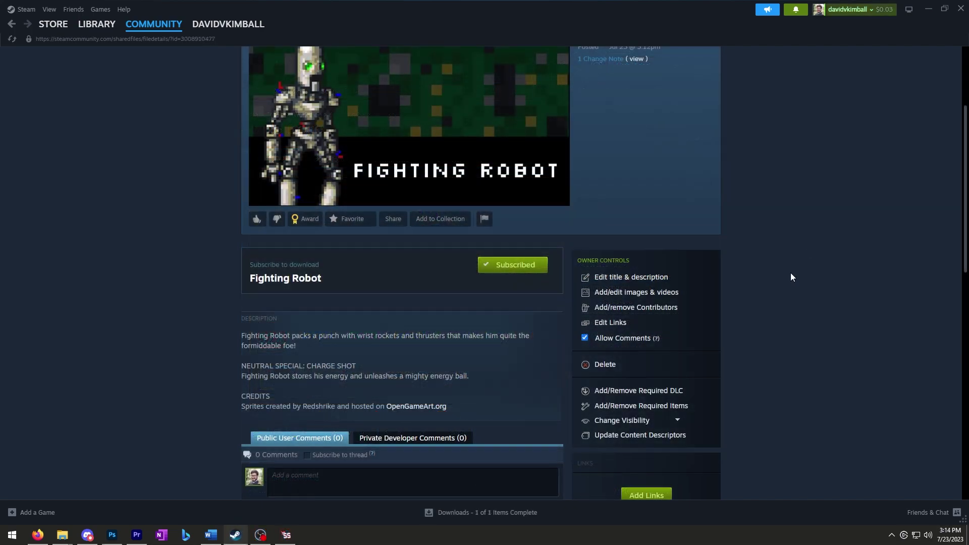
pyautogui.scroll(3, 790, 272)
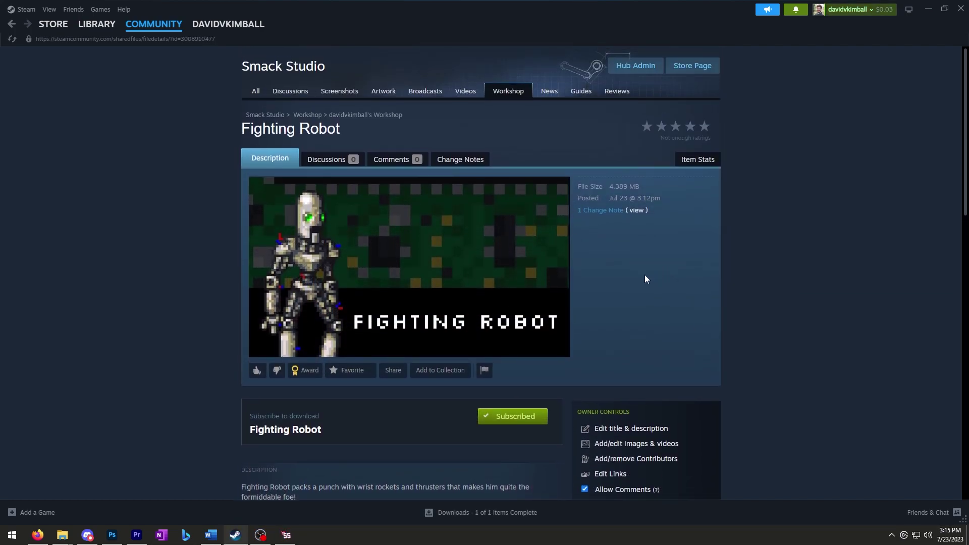
# - Raise the Idle hurtbox height from 8.8 to 9.4, then save and finalize Fighting Robot for VS
pyautogui.click(292, 535)
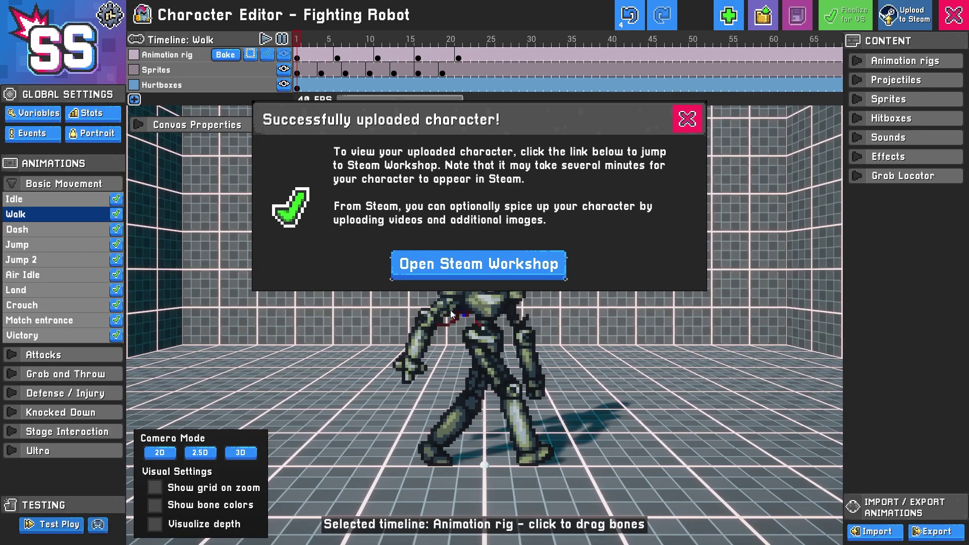
pyautogui.click(692, 116)
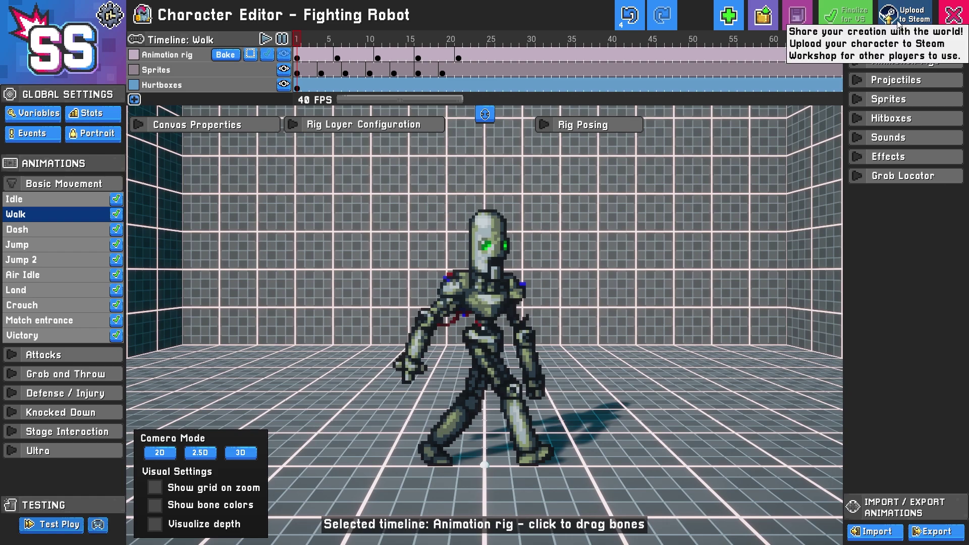
pyautogui.press('Up')
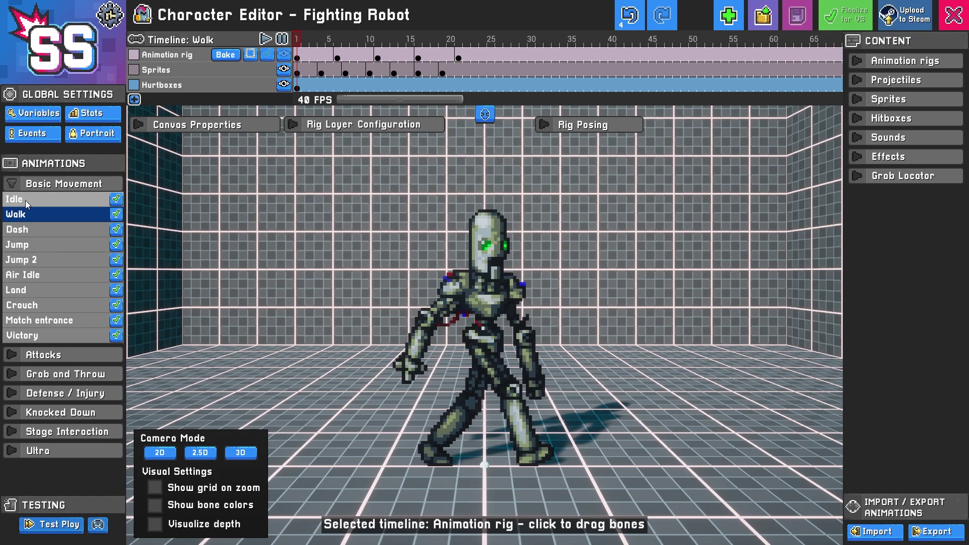
pyautogui.click(299, 55)
pyautogui.click(284, 54)
pyautogui.click(445, 237)
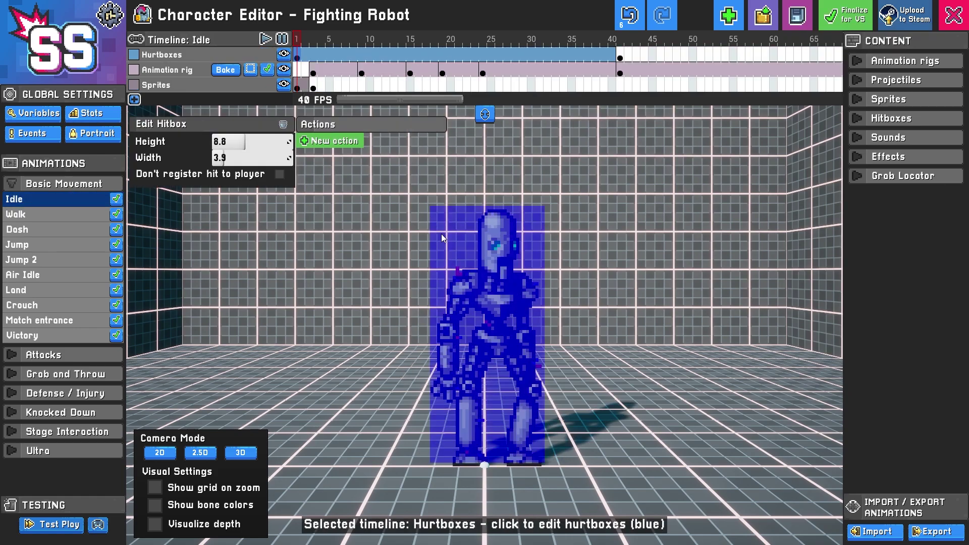
pyautogui.moveTo(236, 141)
pyautogui.mouseDown()
pyautogui.moveTo(222, 141)
pyautogui.moveTo(244, 142)
pyautogui.mouseUp()
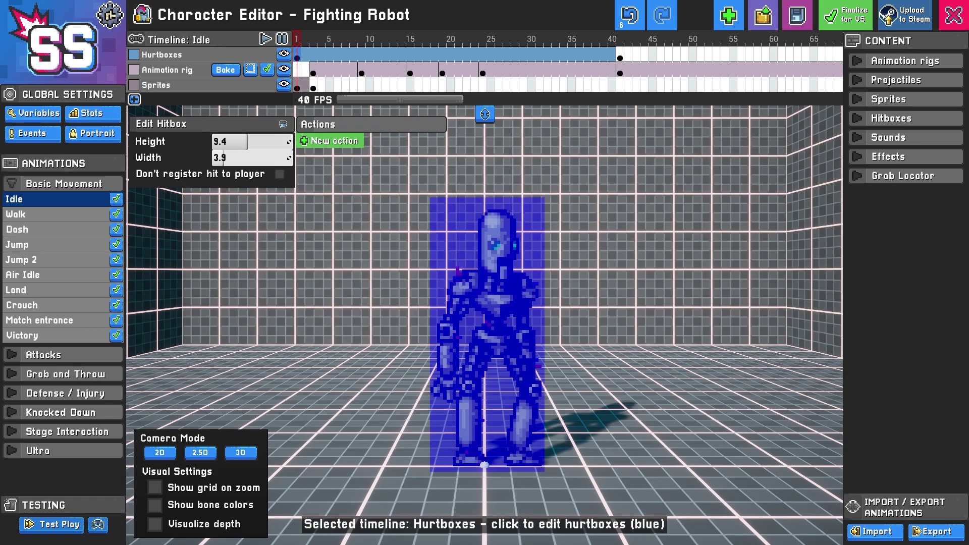
pyautogui.click(844, 24)
pyautogui.click(646, 314)
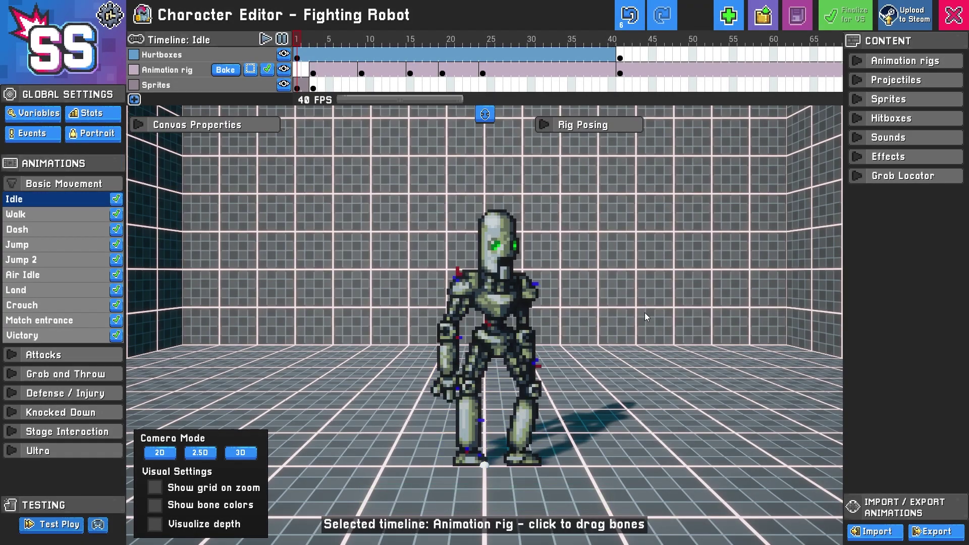
# - Pass the readiness scan and mark the upload as an update to Fighting Robot
pyautogui.click(904, 15)
pyautogui.click(499, 226)
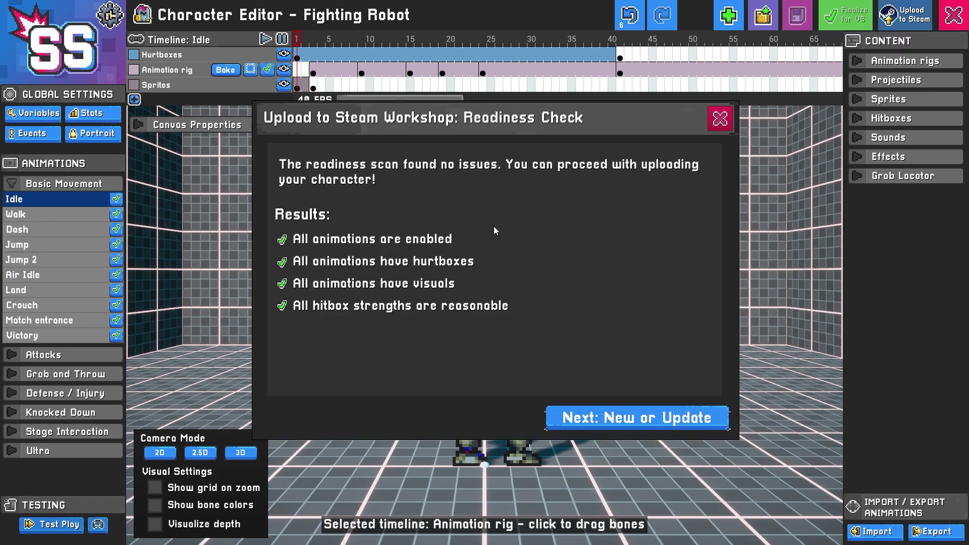
pyautogui.click(637, 417)
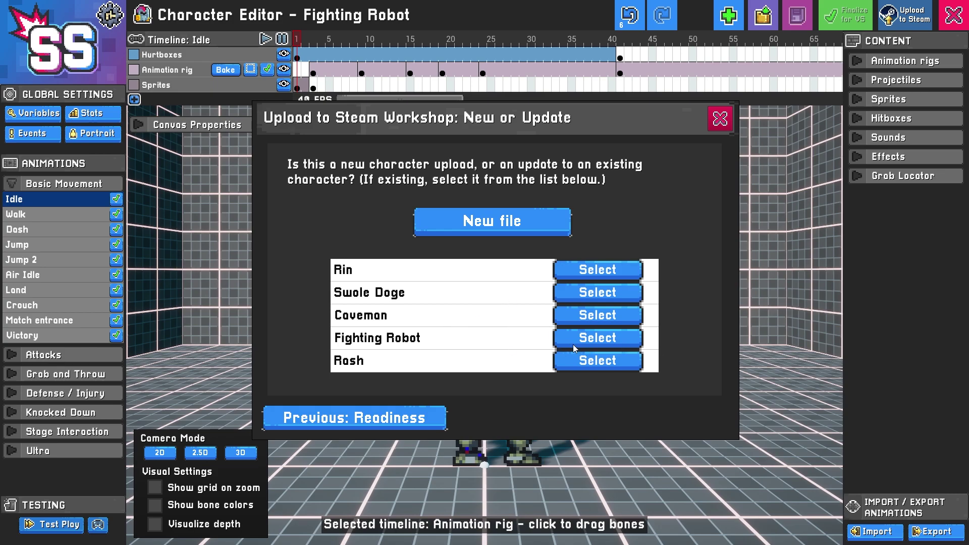
pyautogui.click(595, 341)
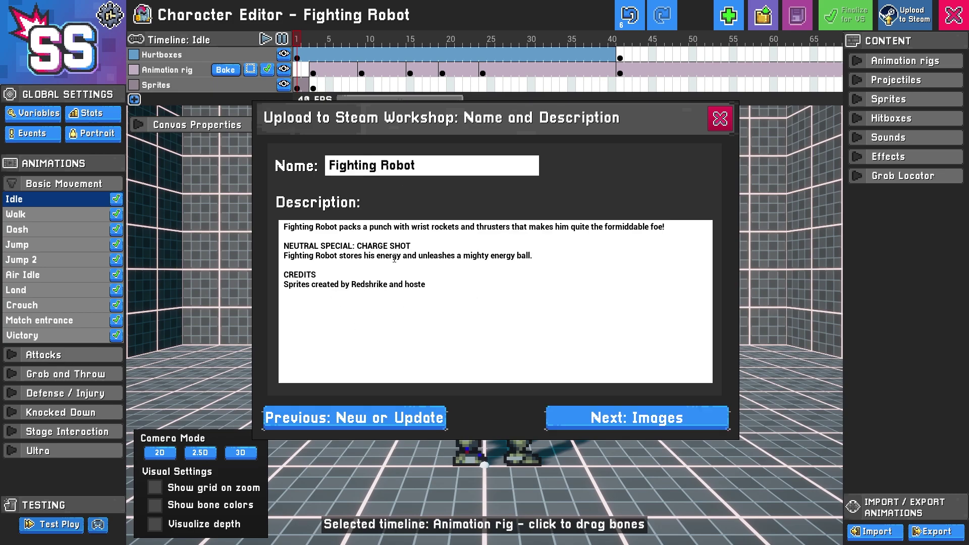
# - Delete the CREDITS block from the description and continue to the Images step
pyautogui.moveTo(434, 284); pyautogui.dragTo(283, 284)
pyautogui.click(429, 287)
pyautogui.moveTo(443, 281); pyautogui.dragTo(285, 274)
pyautogui.press('BackSpace')
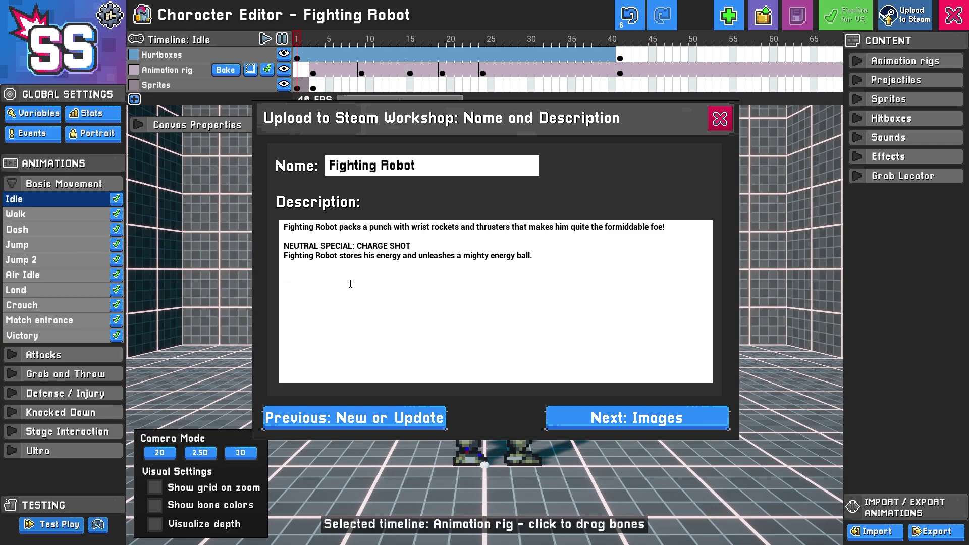
pyautogui.click(666, 422)
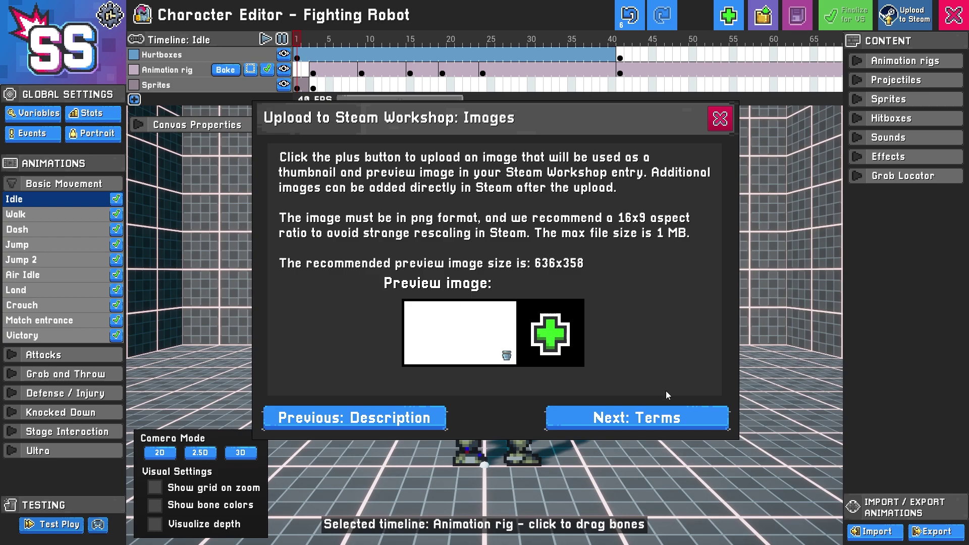
# - Accept the third and fourth content terms, upload the Fighting Robot update, and close the Workshop window
pyautogui.click(653, 418)
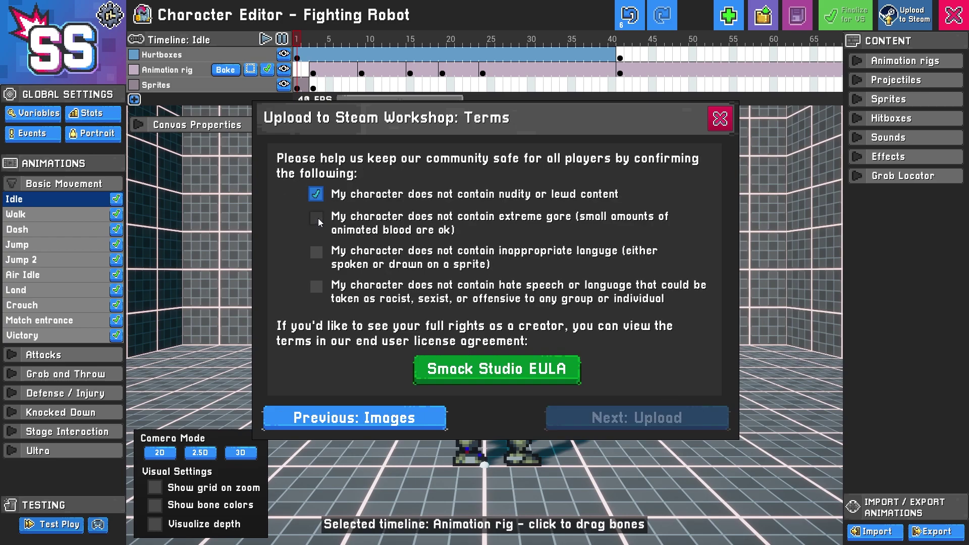
pyautogui.click(317, 252)
pyautogui.click(316, 287)
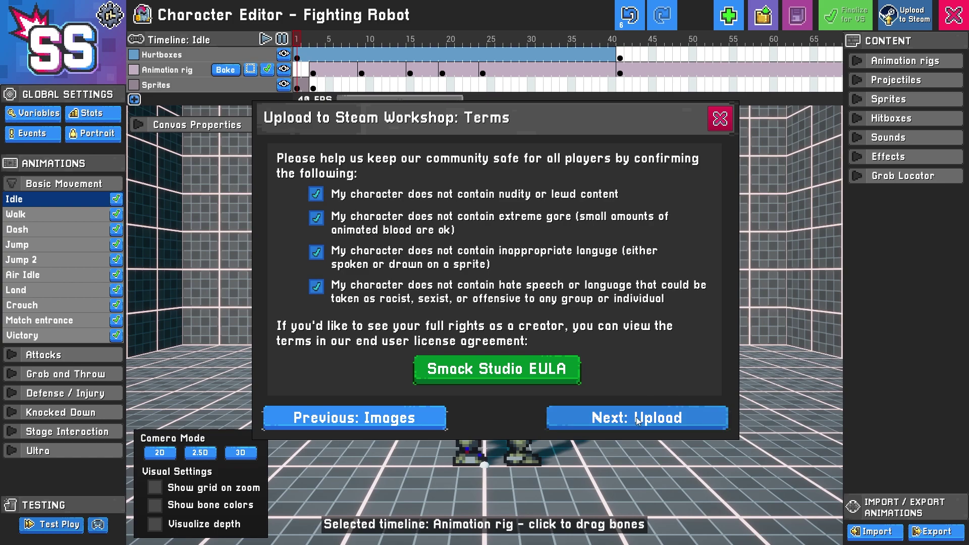
pyautogui.click(651, 425)
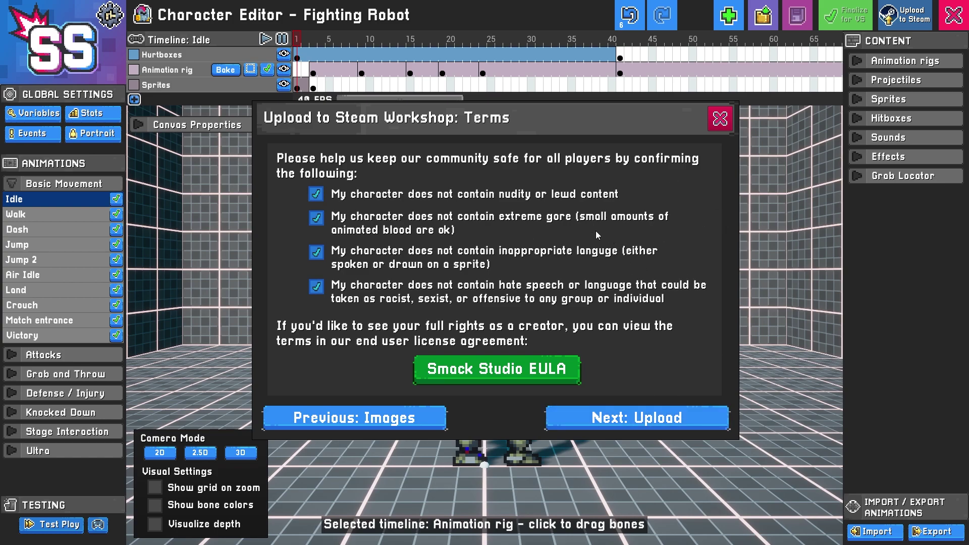
pyautogui.click(721, 119)
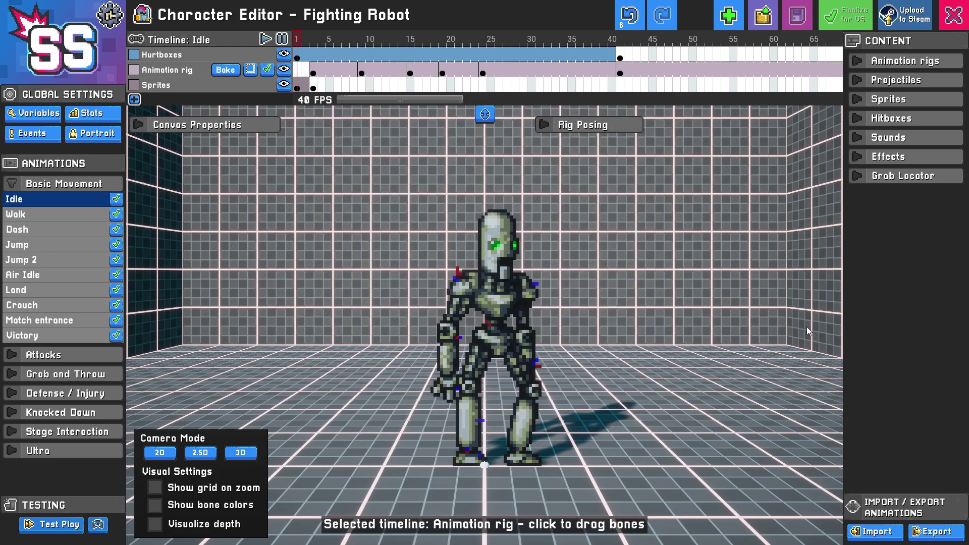